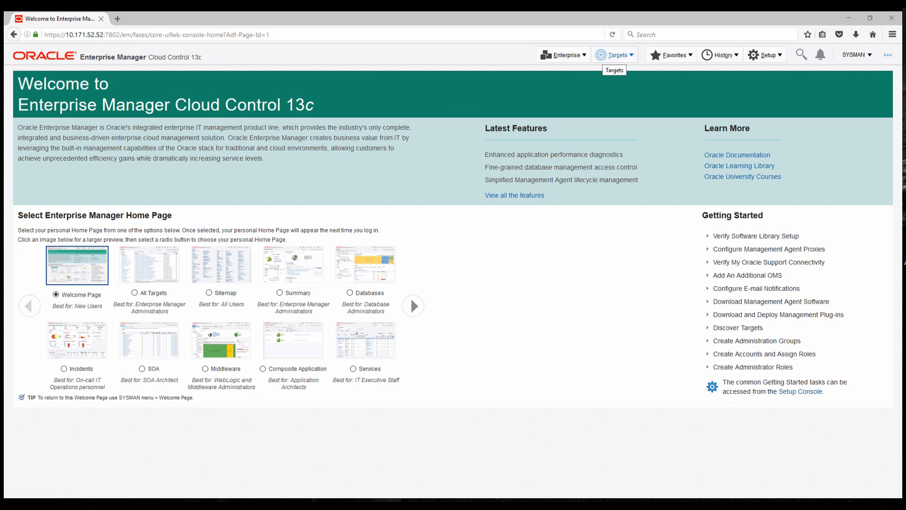
# Open the home page of the host oem.ro.oracle.com from the list of host targets
pyautogui.click(614, 55)
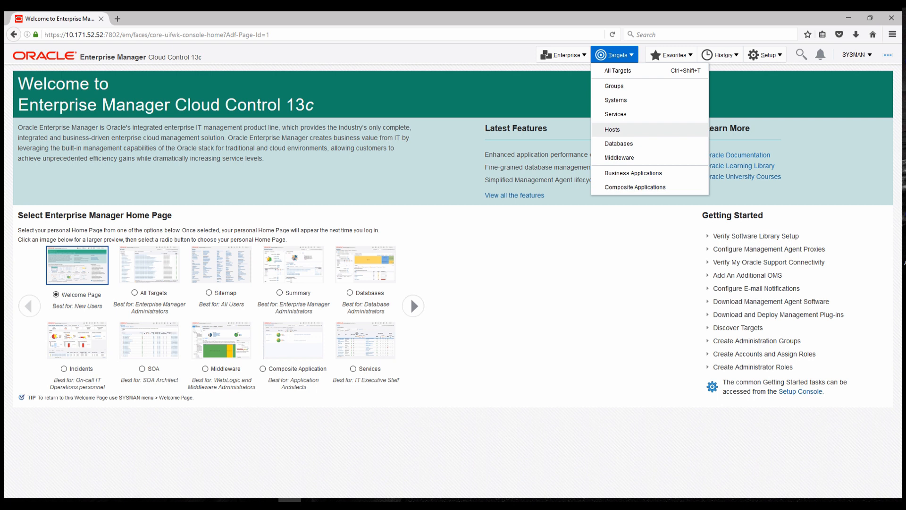
pyautogui.click(612, 130)
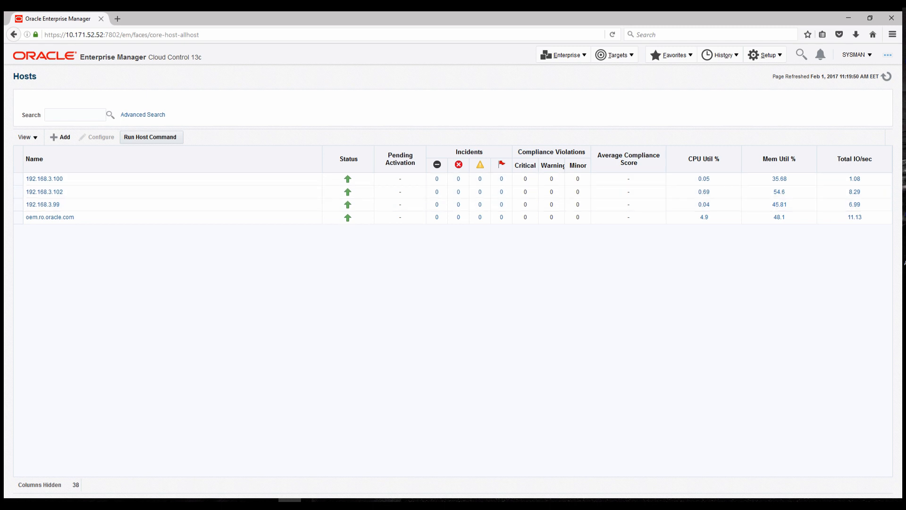
pyautogui.click(49, 217)
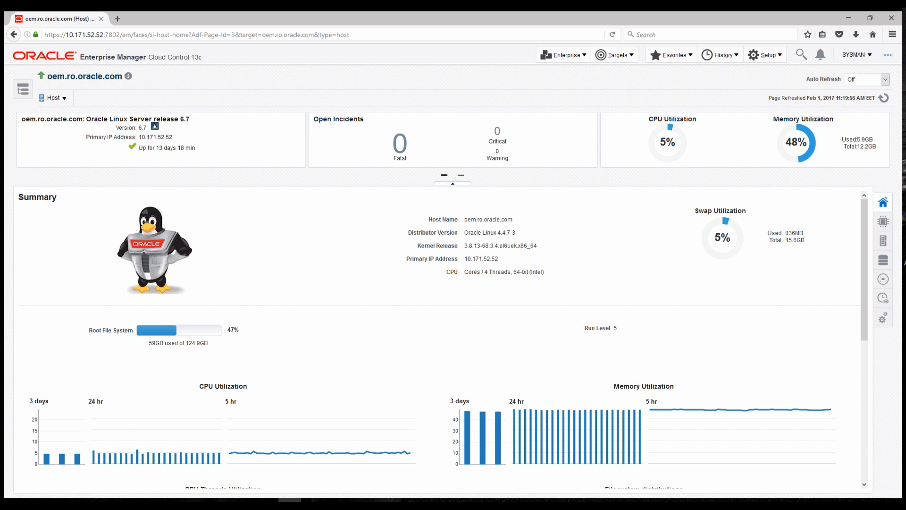
# Examine the host's release details, kernel version, CPU, memory and swap utilization, filesystem distribution and network usage on its summary page
pyautogui.moveTo(195, 147); pyautogui.dragTo(133, 119)
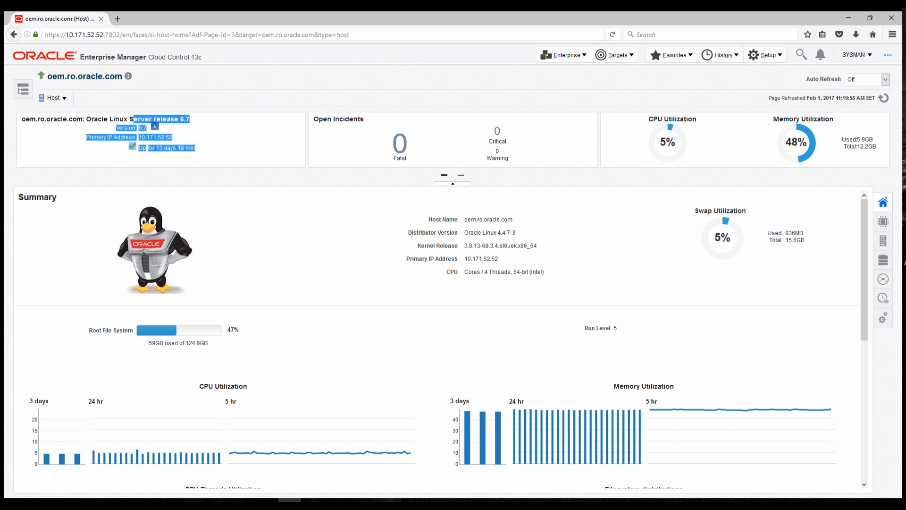
pyautogui.click(221, 142)
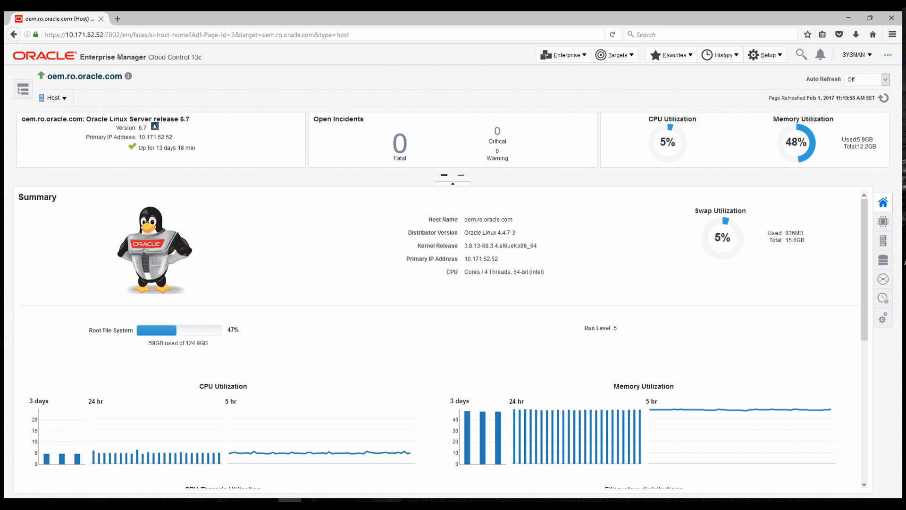
pyautogui.moveTo(669, 128)
pyautogui.moveTo(802, 125)
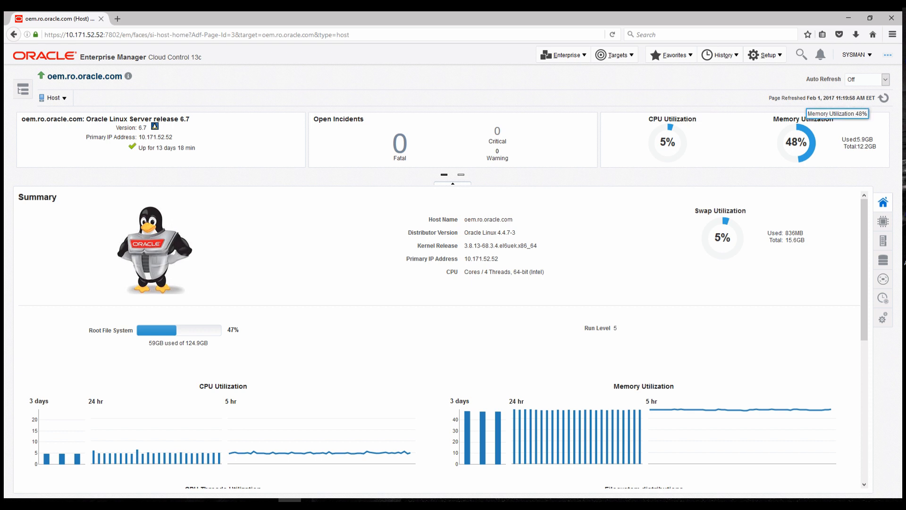
pyautogui.moveTo(726, 221)
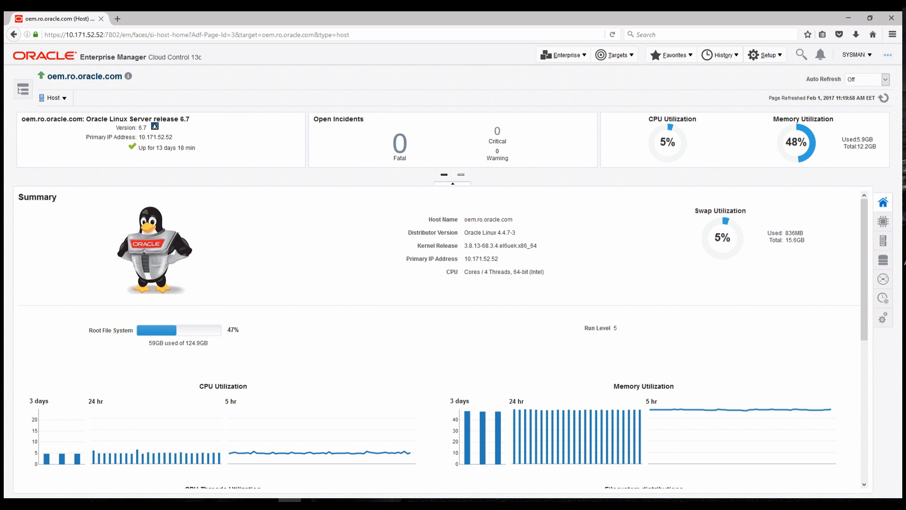
pyautogui.moveTo(538, 246); pyautogui.dragTo(464, 246)
pyautogui.scroll(-2, 443, 338)
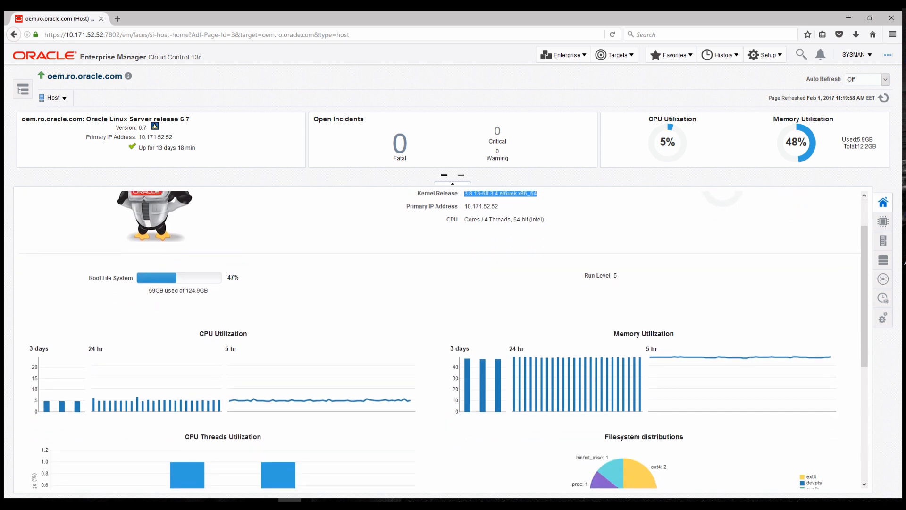
pyautogui.moveTo(656, 358)
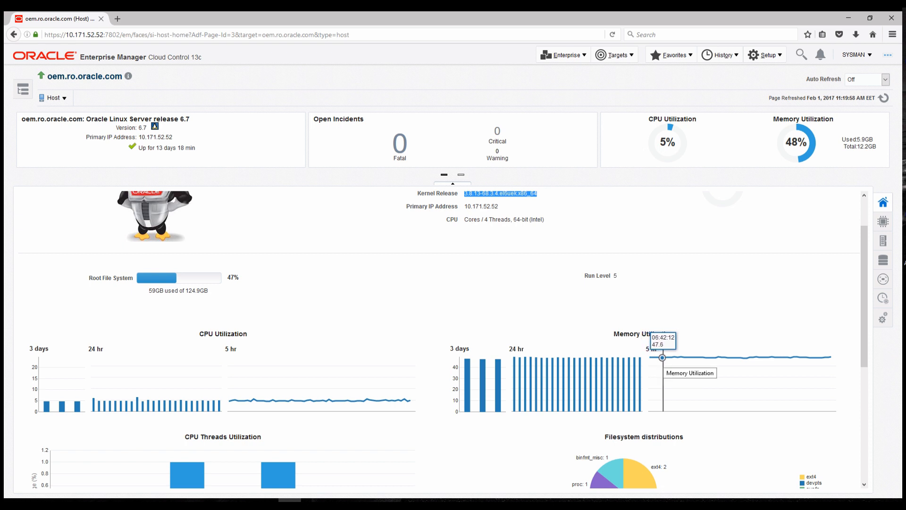
pyautogui.scroll(-3, 665, 358)
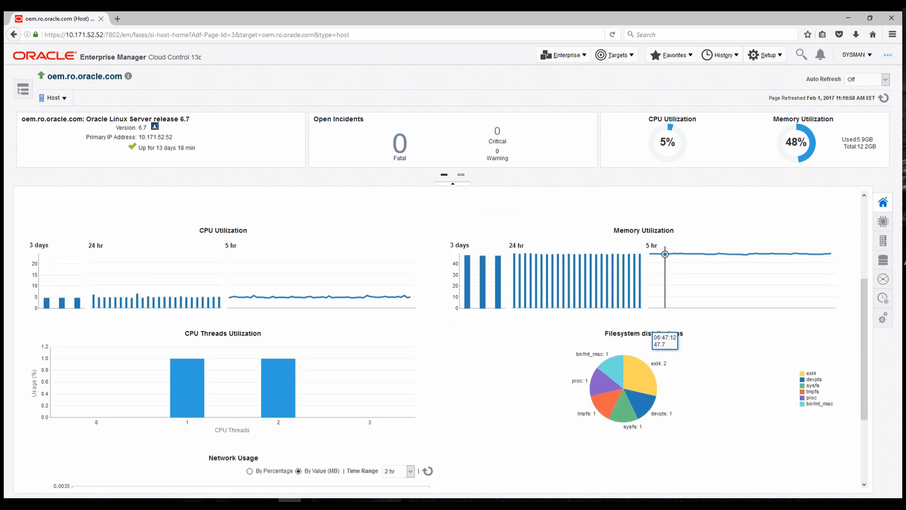
pyautogui.scroll(-2, 665, 358)
pyautogui.scroll(-2, 664, 350)
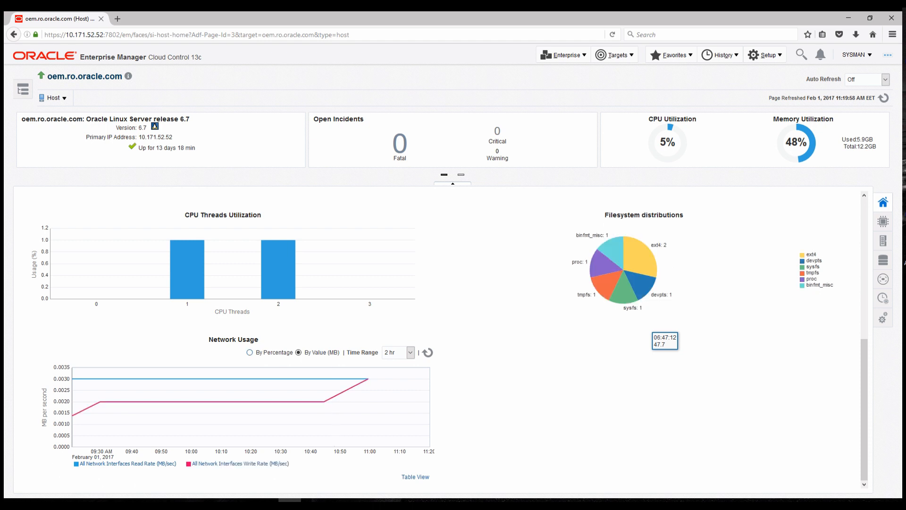
# Show the Network Usage chart by percentage with a time range of 1 week
pyautogui.click(250, 352)
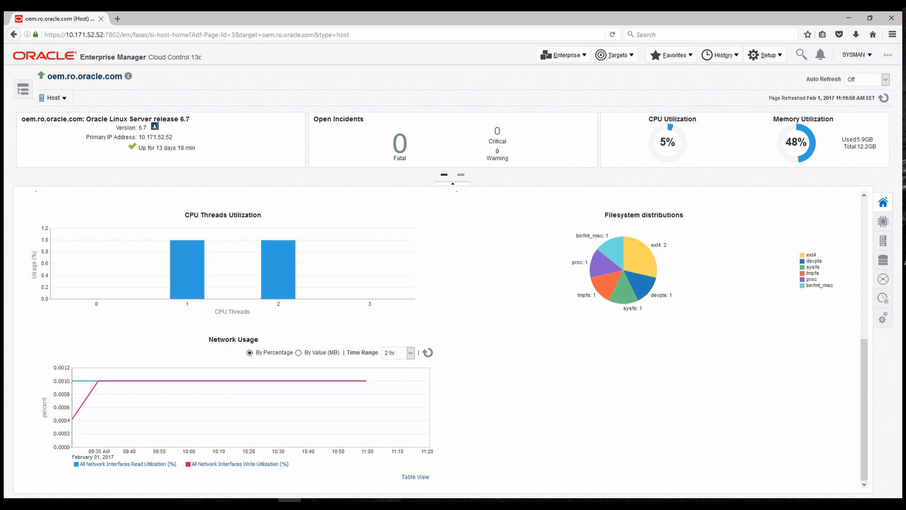
pyautogui.click(410, 353)
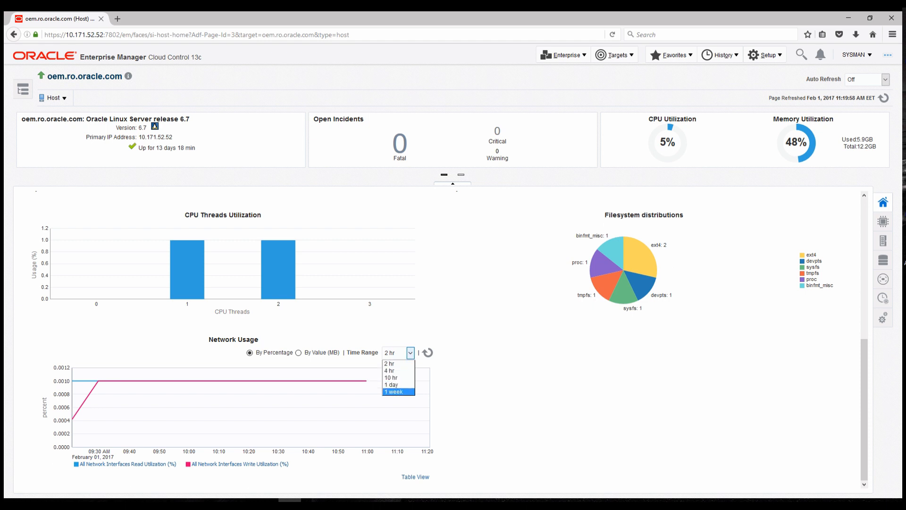
pyautogui.click(398, 392)
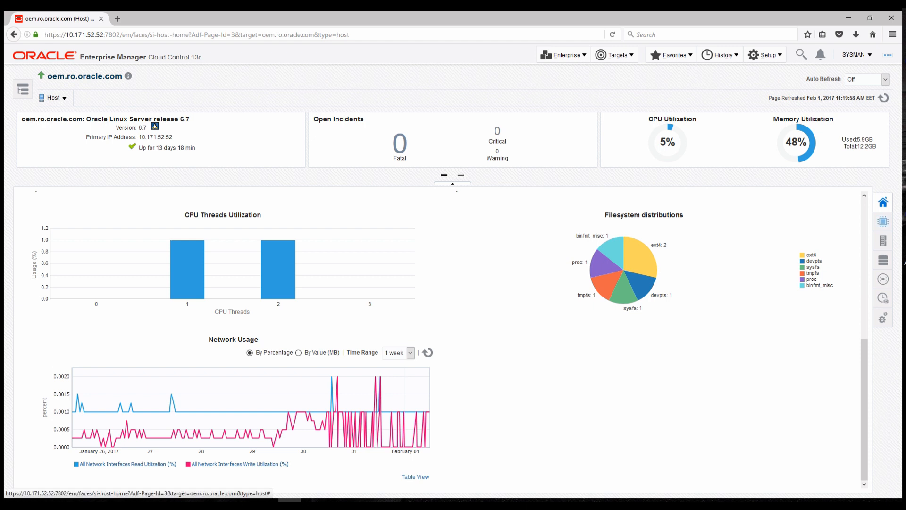
# Review the host's detailed CPU charts for utilization, system load and CPU threads
pyautogui.click(883, 220)
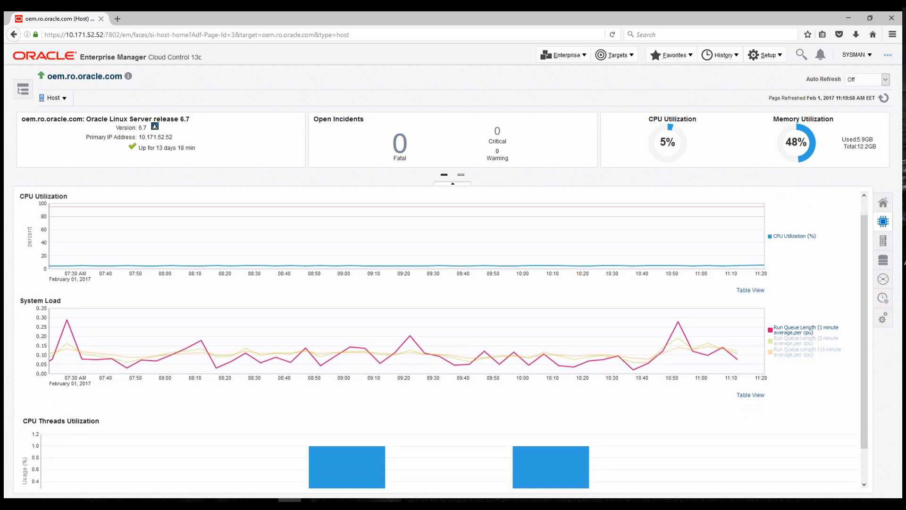
pyautogui.scroll(-2, 443, 340)
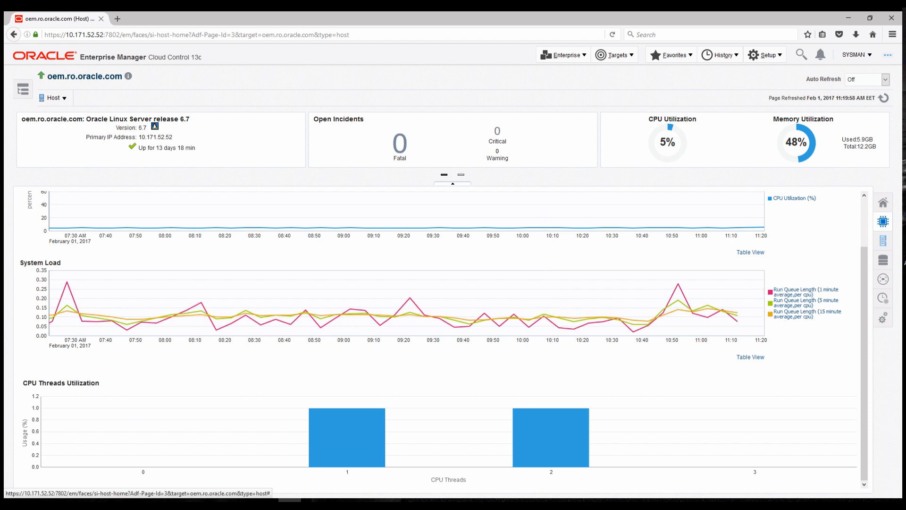
# Display the host's memory charts by percentage for 1 week and review virtual memory and page activity
pyautogui.click(882, 241)
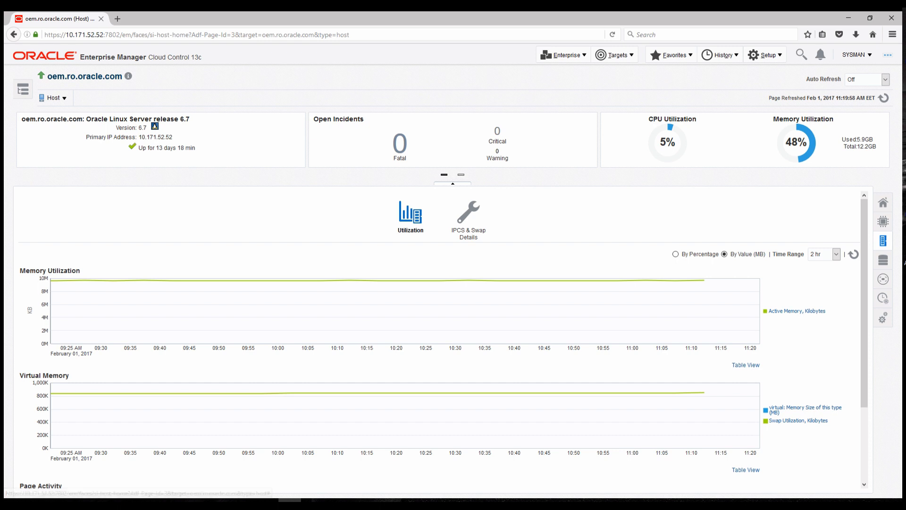
pyautogui.click(676, 254)
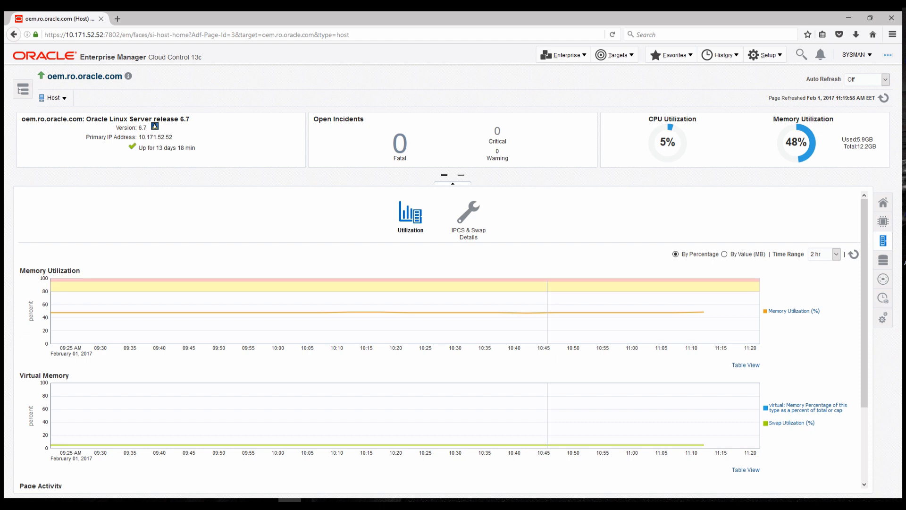
pyautogui.click(836, 254)
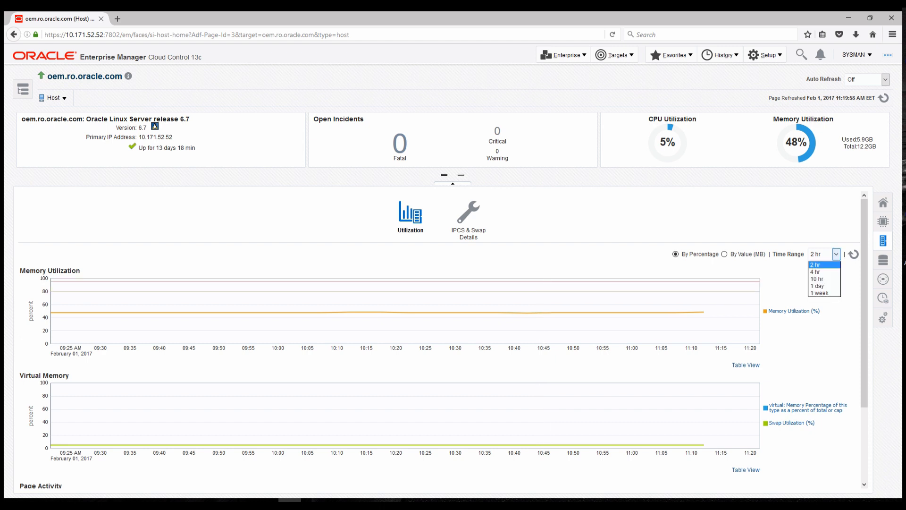
pyautogui.click(824, 293)
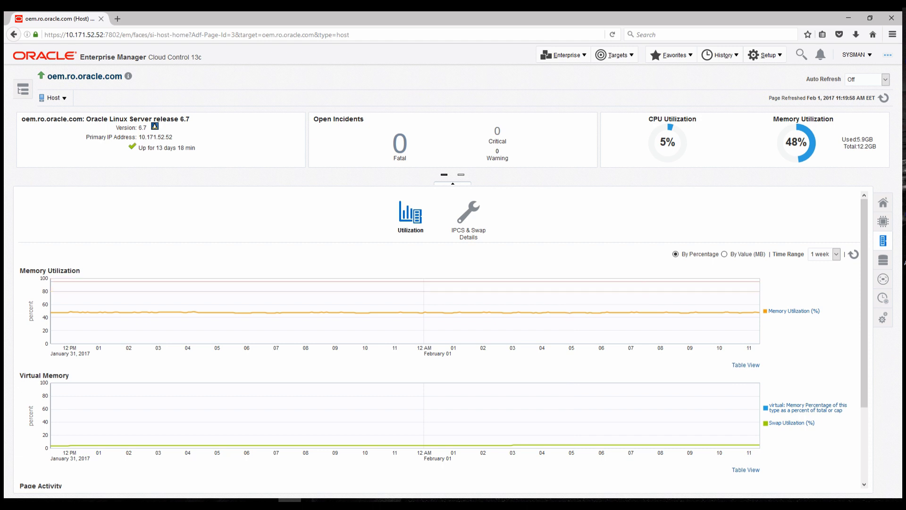
pyautogui.scroll(-2, 570, 302)
pyautogui.scroll(-3, 443, 338)
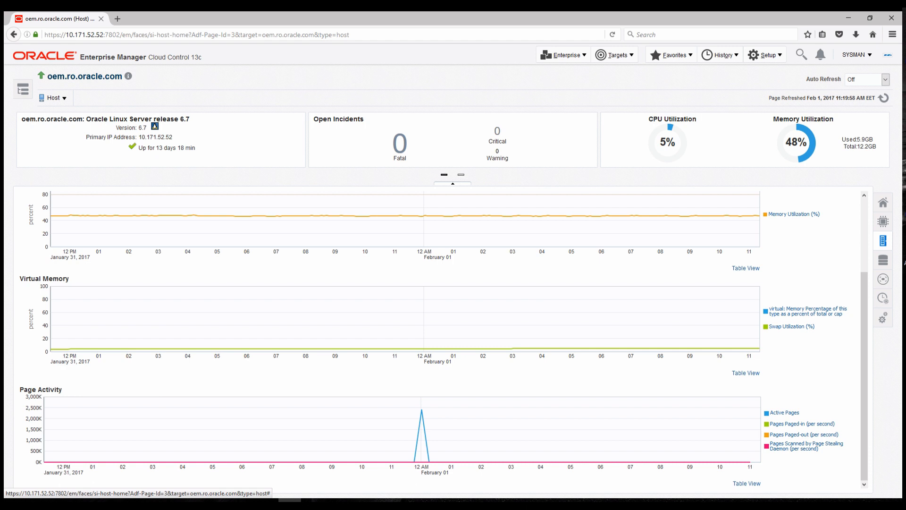
# Review the host's storage: its disks, the space used on each filesystem, and the Linux LVM volume groups
pyautogui.click(883, 260)
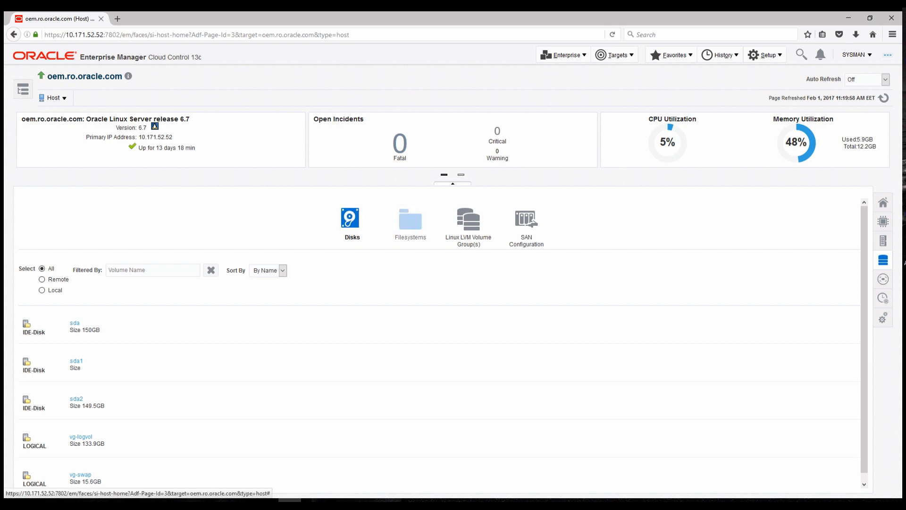
pyautogui.click(410, 219)
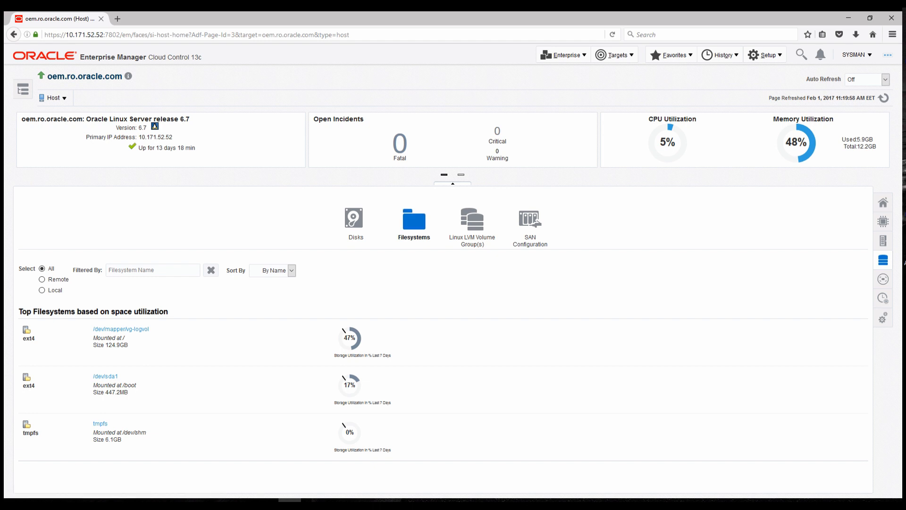
pyautogui.moveTo(357, 338)
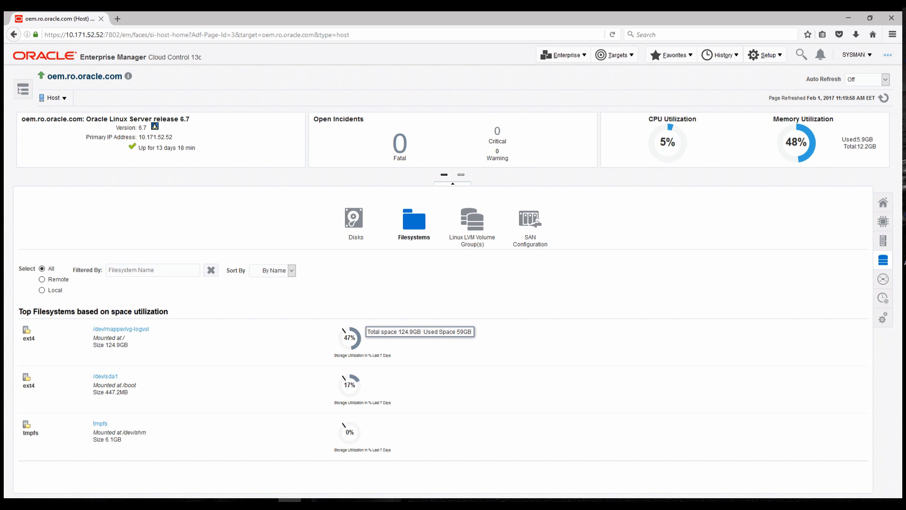
pyautogui.moveTo(355, 377)
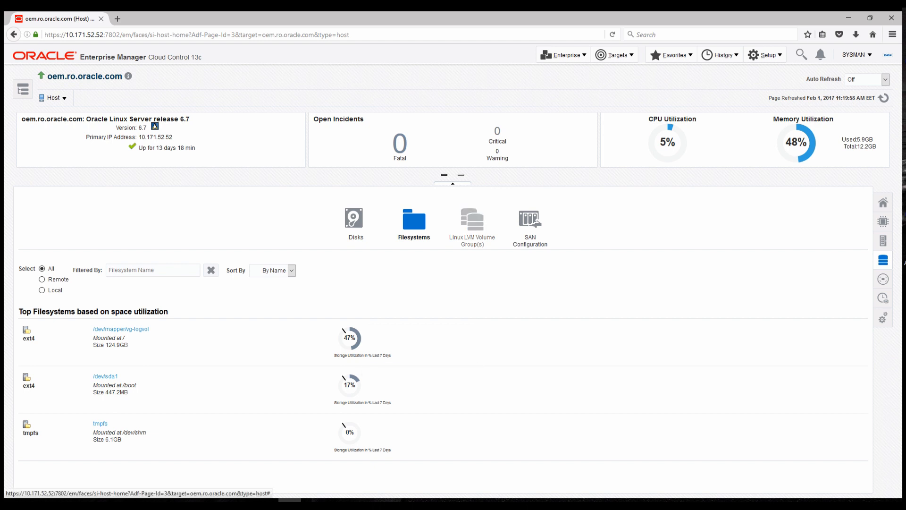
pyautogui.click(472, 219)
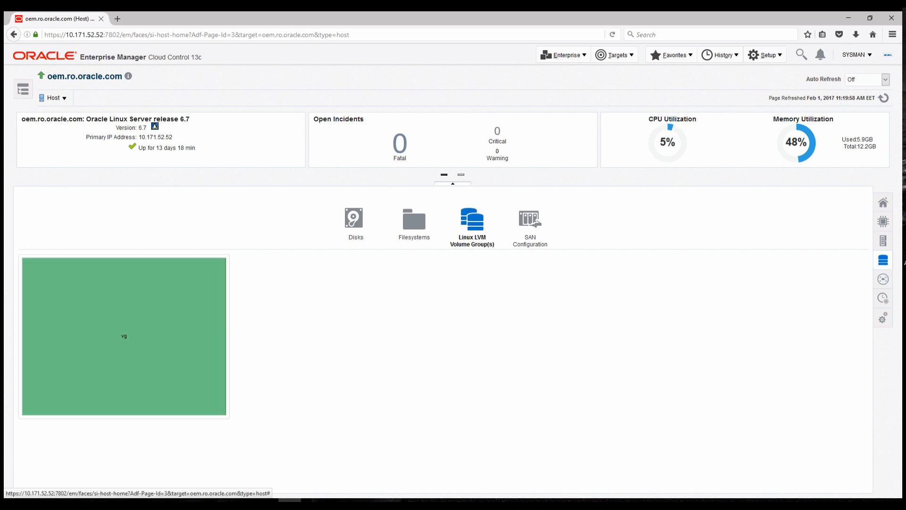
# Review the host's network interfaces, checking the IPv4 addresses of eth0 and eth1
pyautogui.click(883, 279)
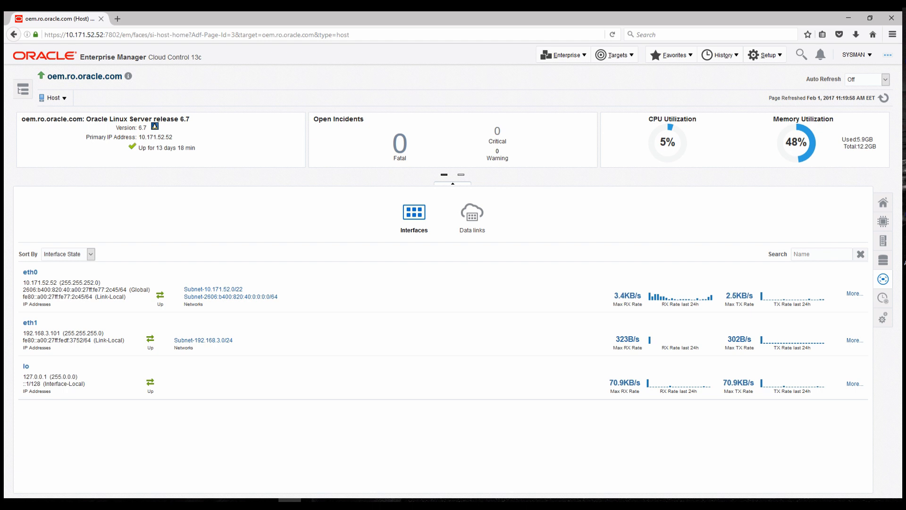
pyautogui.moveTo(23, 282); pyautogui.dragTo(58, 282)
pyautogui.moveTo(62, 333); pyautogui.dragTo(21, 334)
pyautogui.click(21, 334)
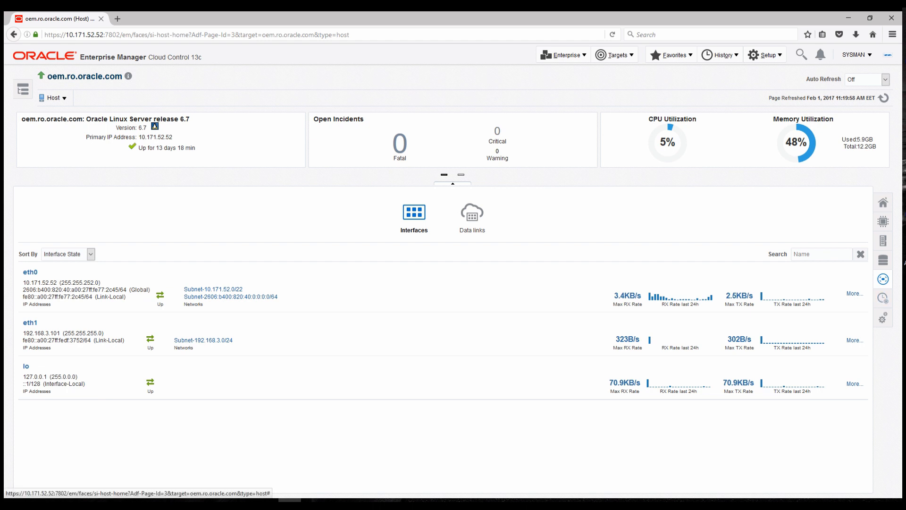
# View the host's top processes, and list all of its host services
pyautogui.click(882, 297)
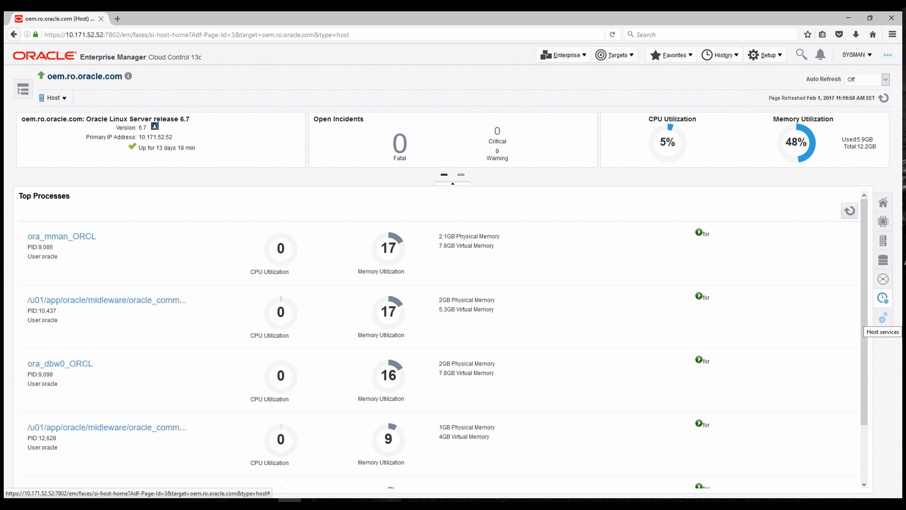
pyautogui.click(881, 319)
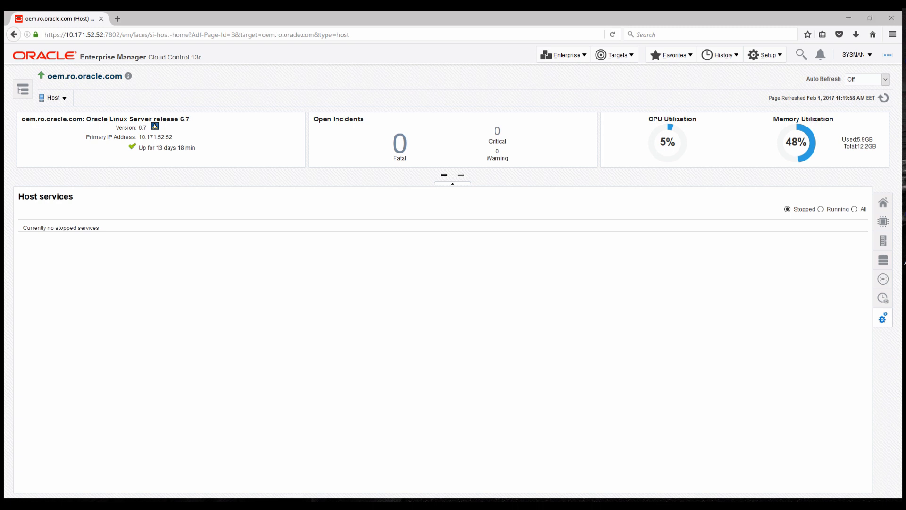
pyautogui.click(854, 209)
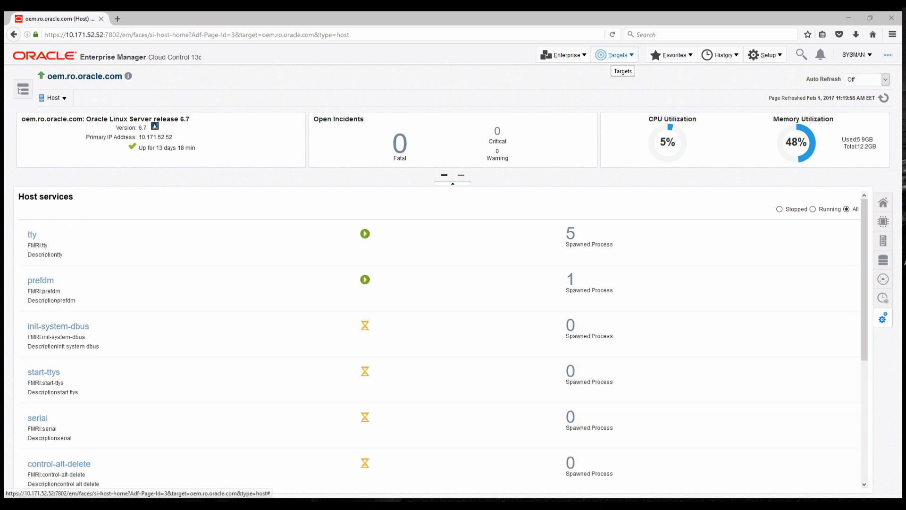
# Open Bare Metal Provisioning and show its infrastructure of stage, boot and DHCP servers and RPM repositories
pyautogui.click(566, 54)
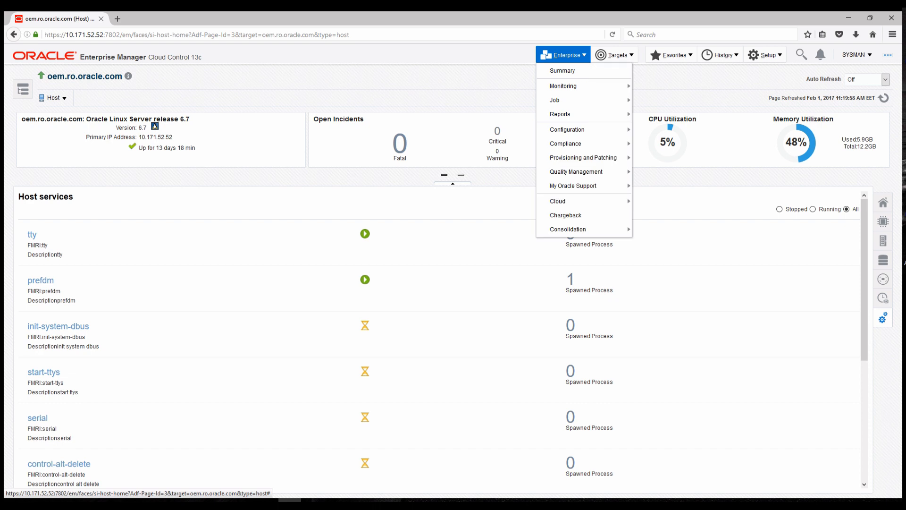
pyautogui.moveTo(573, 159)
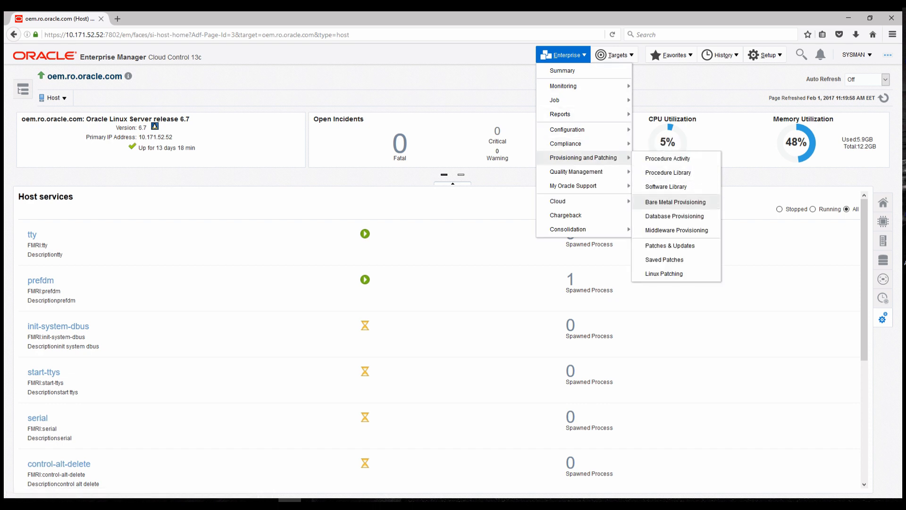
pyautogui.click(675, 202)
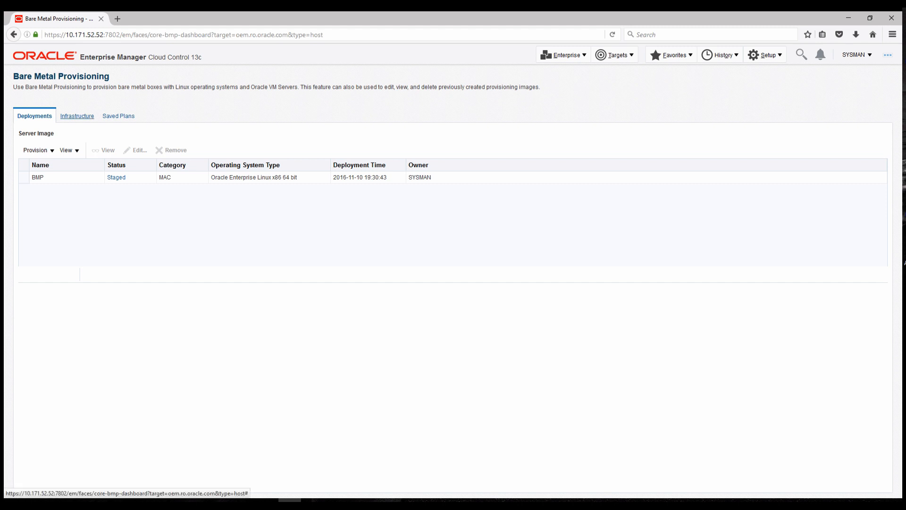
pyautogui.click(77, 116)
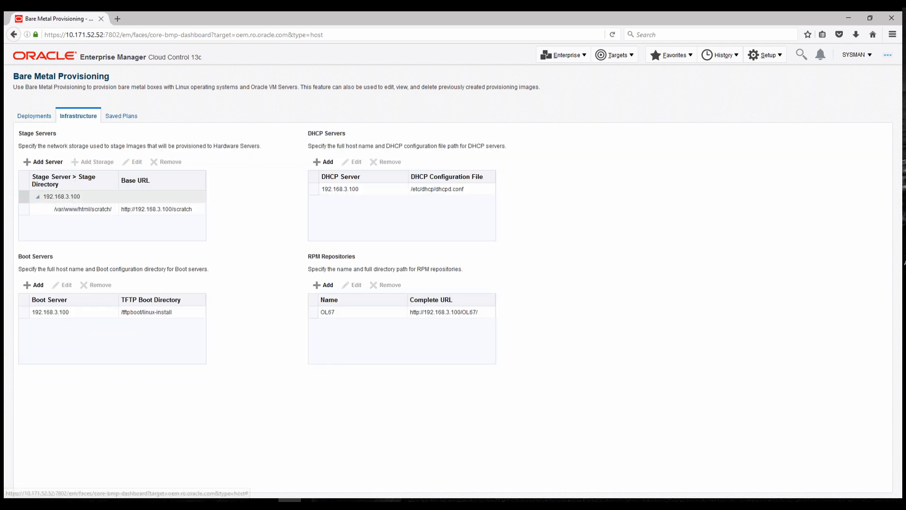
# Review the configured stage storage, boot server, DHCP server and OL67 RPM repository of the provisioning infrastructure
pyautogui.click(83, 209)
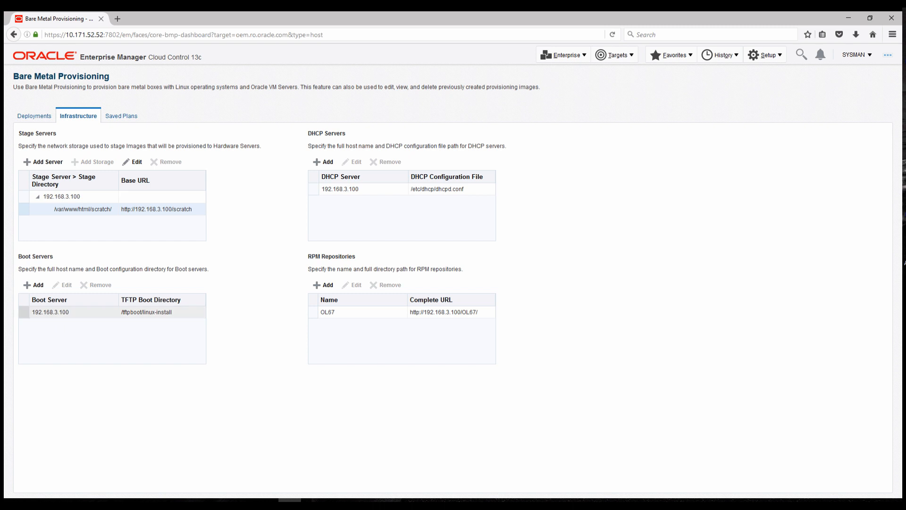
pyautogui.click(83, 312)
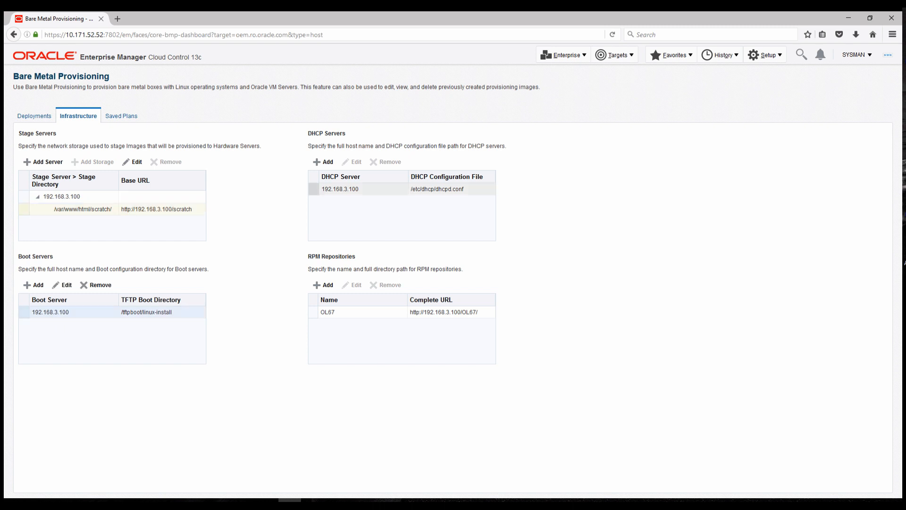
pyautogui.click(363, 190)
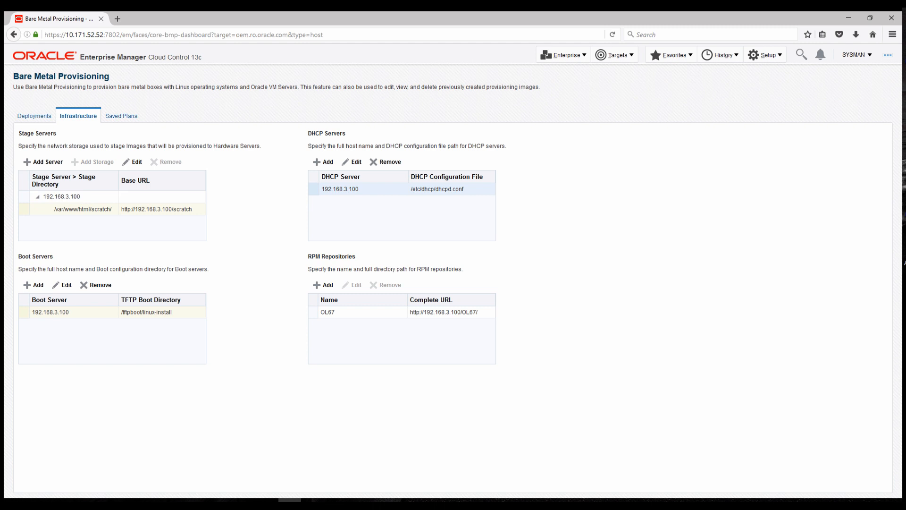
pyautogui.click(401, 312)
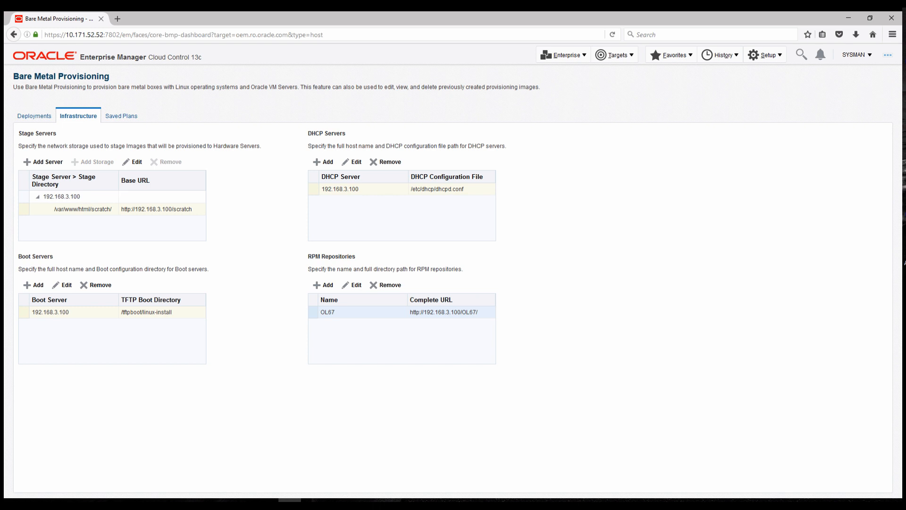
# View the BMP image under the deployments, checking its target MAC address, deployment infrastructure and basic operating system details
pyautogui.click(34, 116)
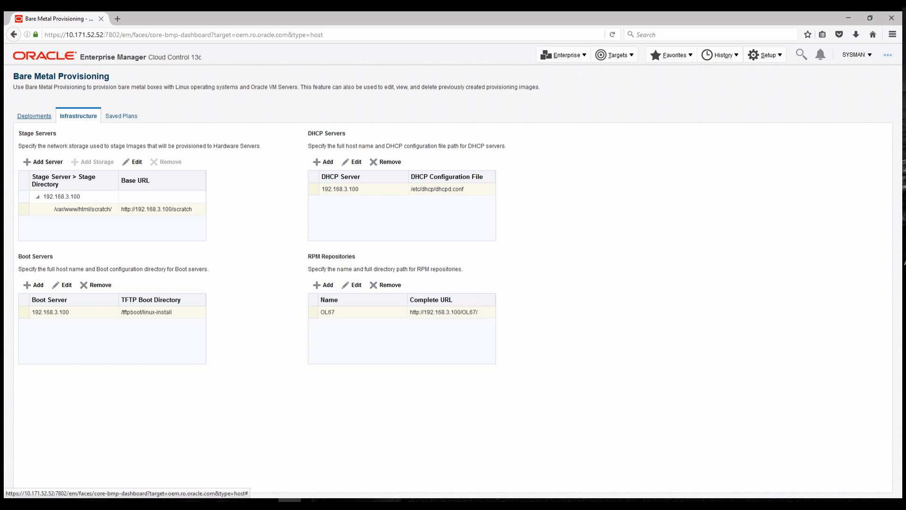
pyautogui.click(57, 178)
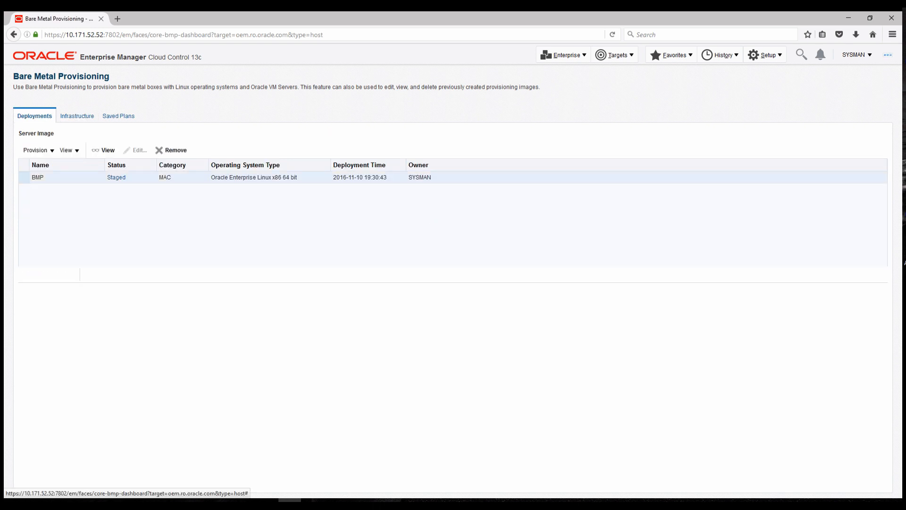
pyautogui.click(104, 150)
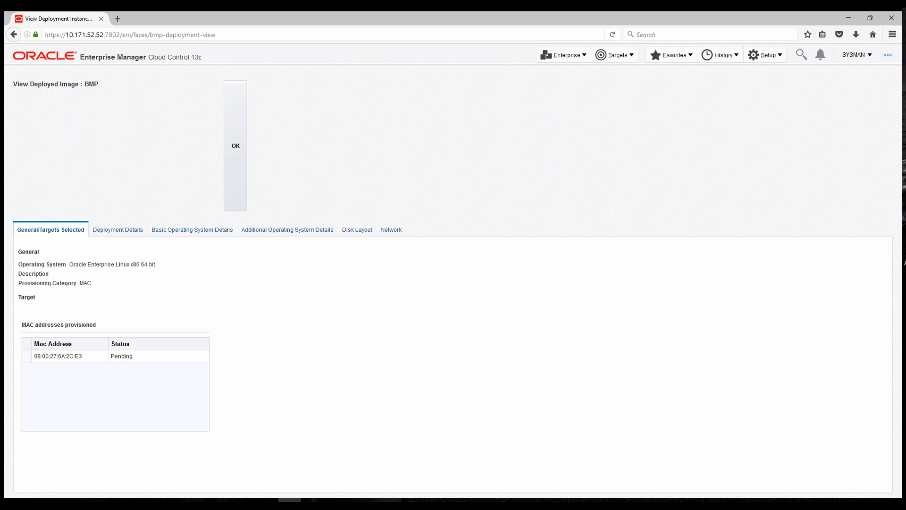
pyautogui.moveTo(82, 356); pyautogui.dragTo(37, 356)
pyautogui.click(117, 230)
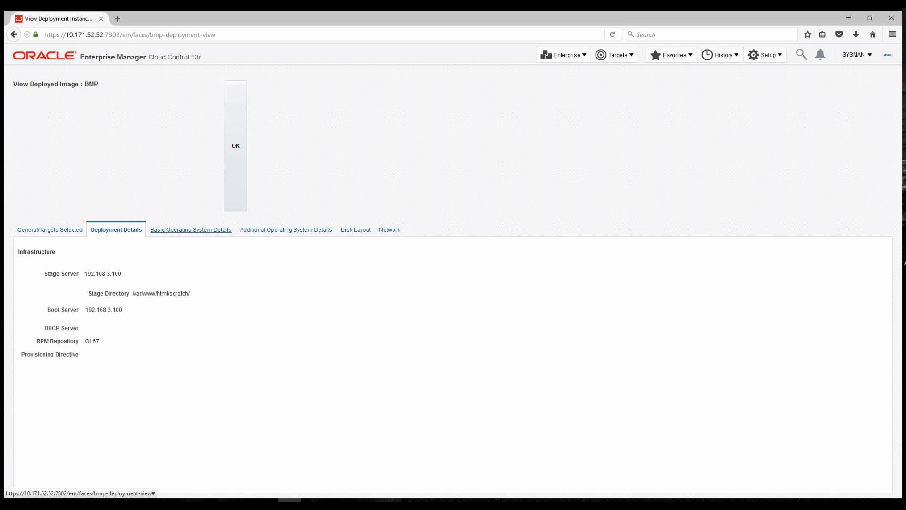
pyautogui.click(191, 230)
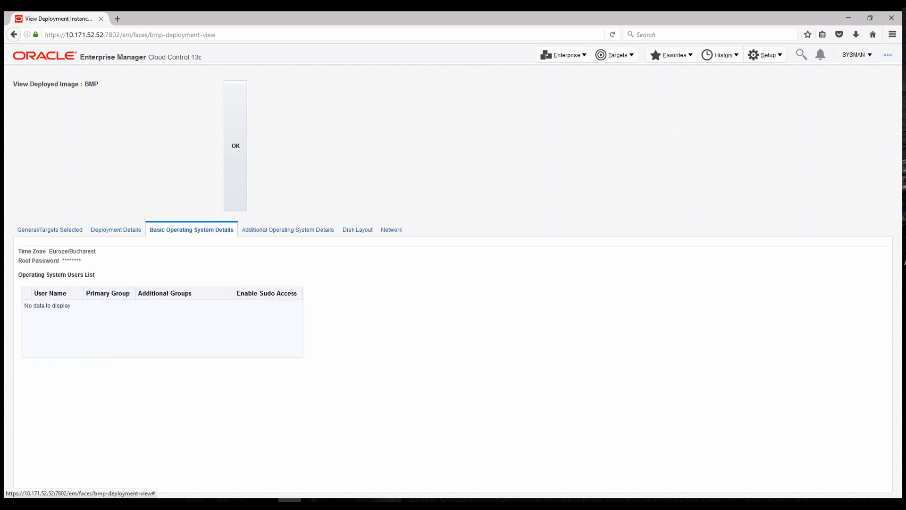
# Review the image's additional operating system details with the selected package list, its disk layout and its network settings
pyautogui.click(288, 229)
pyautogui.scroll(-5, 113, 418)
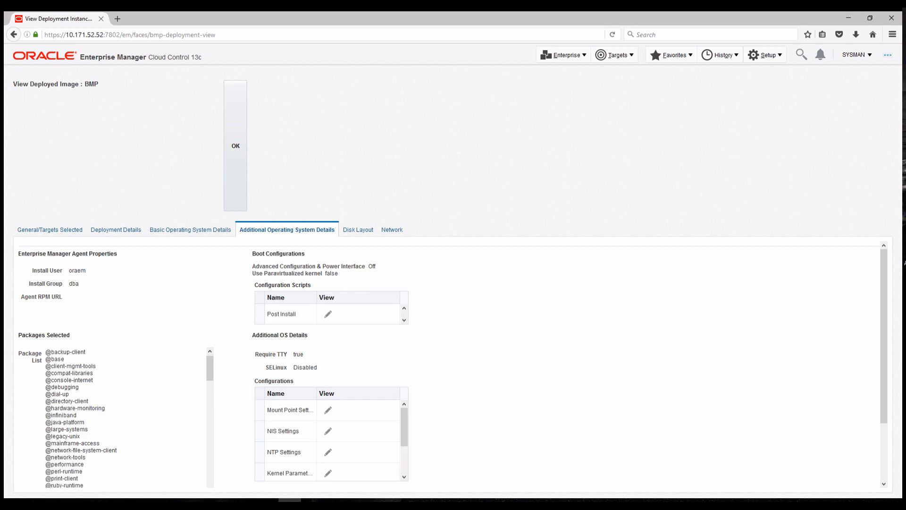
pyautogui.scroll(-10, 128, 417)
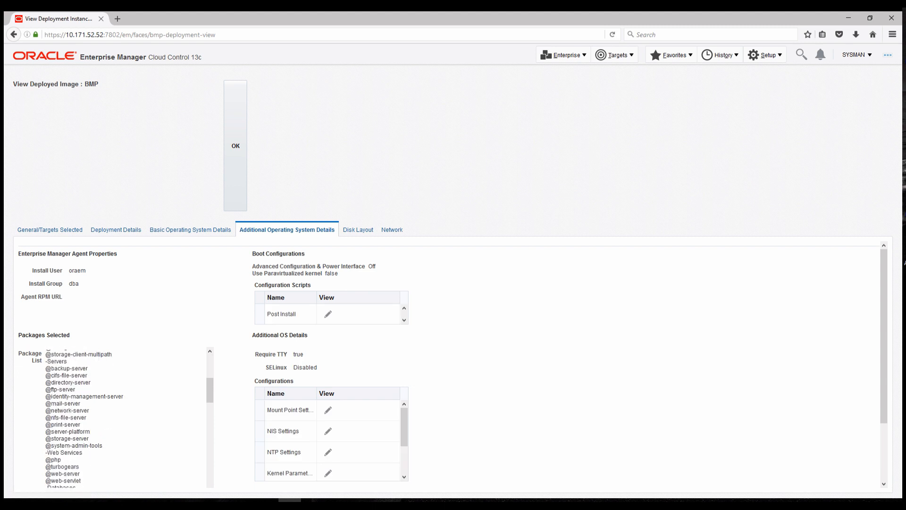
pyautogui.scroll(-10, 128, 417)
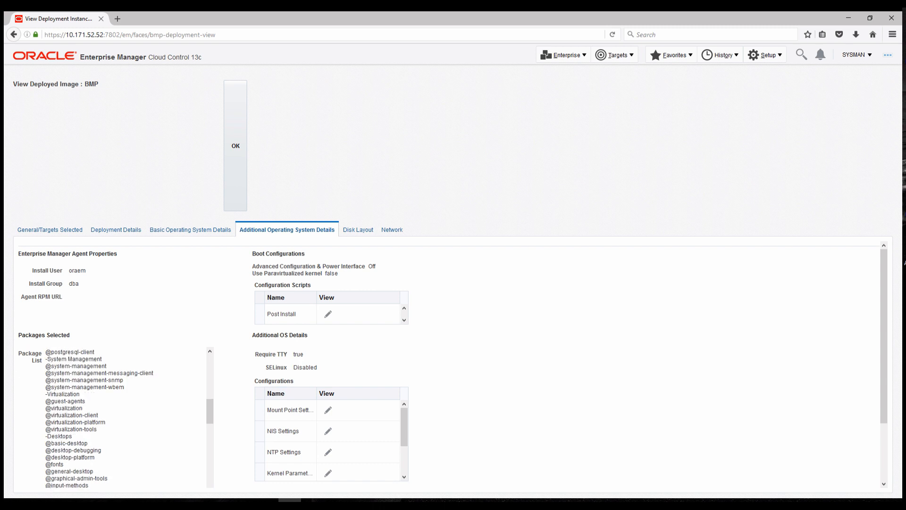
pyautogui.scroll(-3, 127, 418)
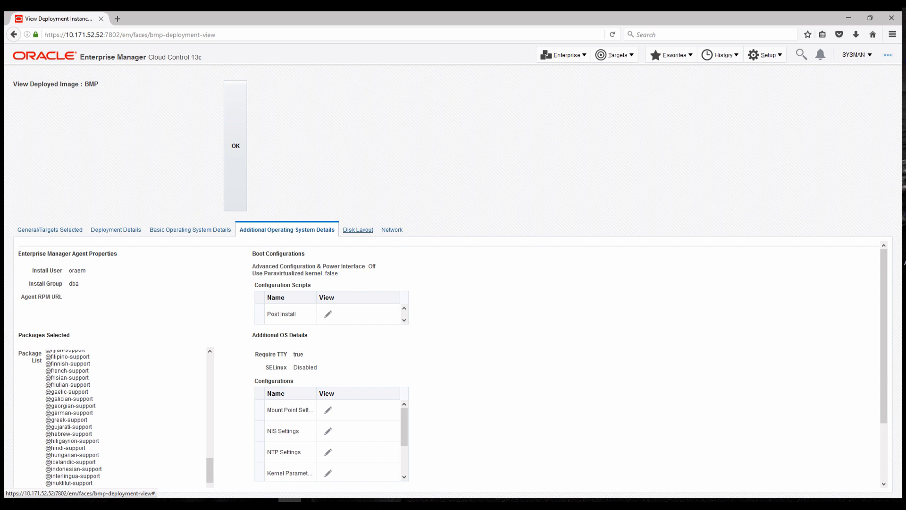
pyautogui.click(358, 230)
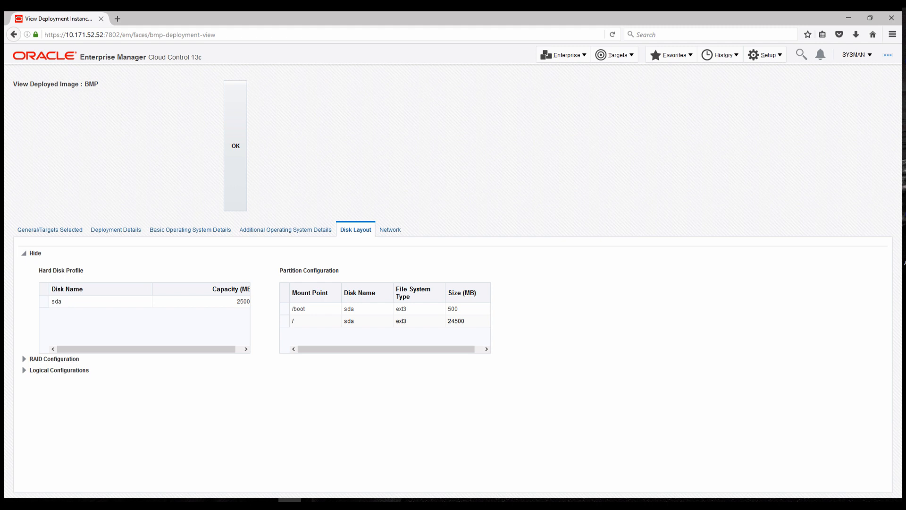
pyautogui.click(389, 229)
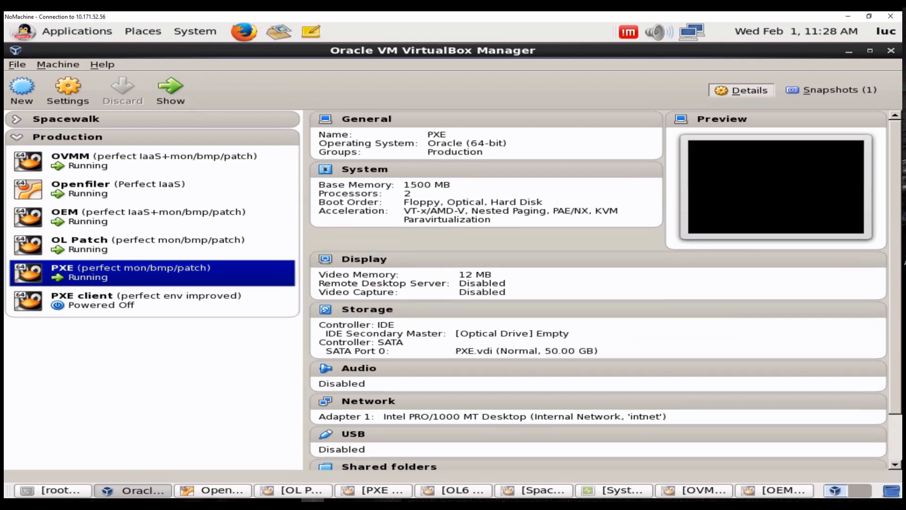
# Switch to Oracle VM VirtualBox Manager, start the PXE client virtual machine and boot it from the LAN
pyautogui.click(152, 300)
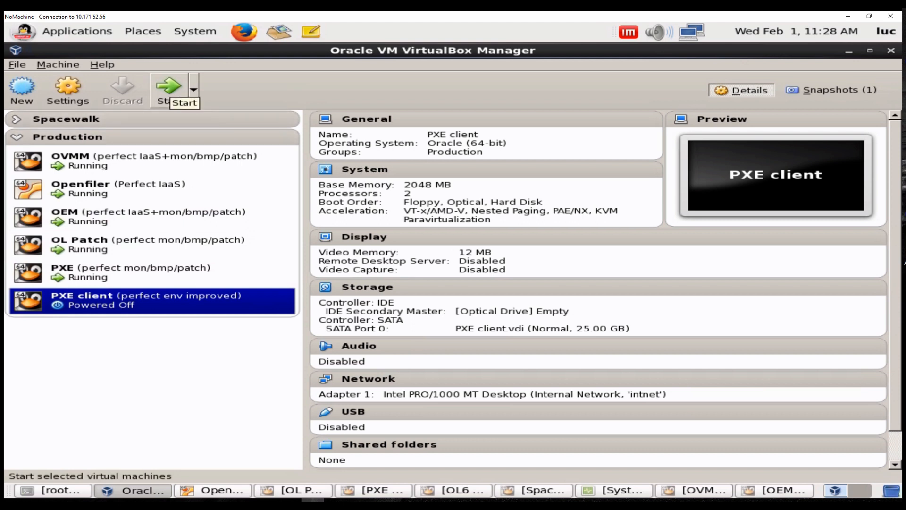
pyautogui.click(168, 90)
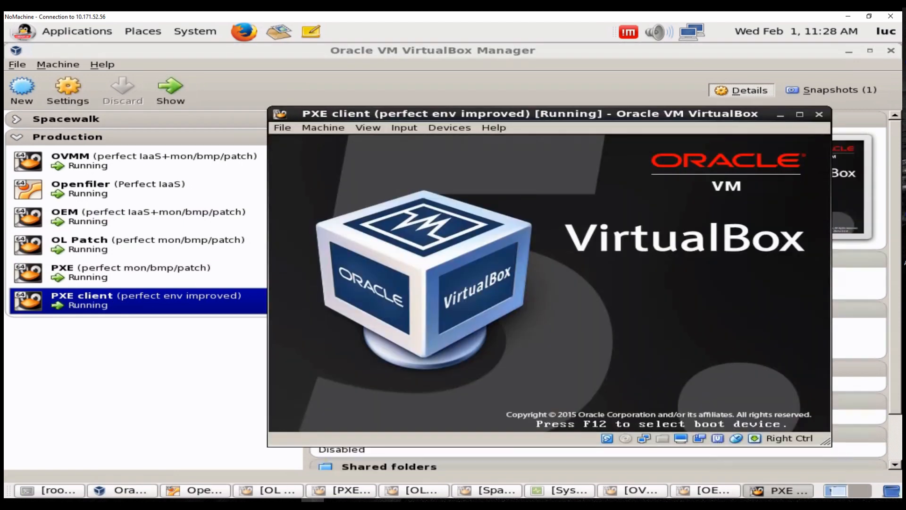
pyautogui.press('F12')
pyautogui.press('l')
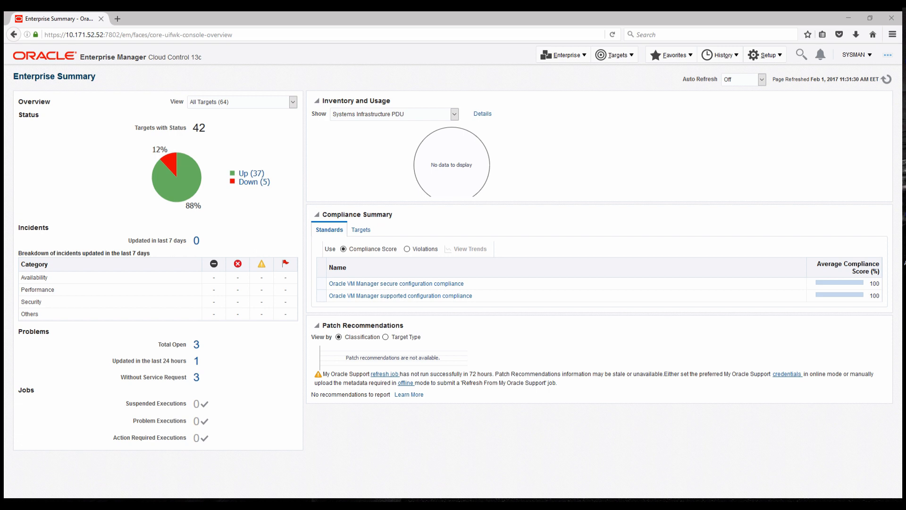
# Back in Enterprise Manager, open the Linux Patching setup page of the Provisioning and Patching settings
pyautogui.click(564, 55)
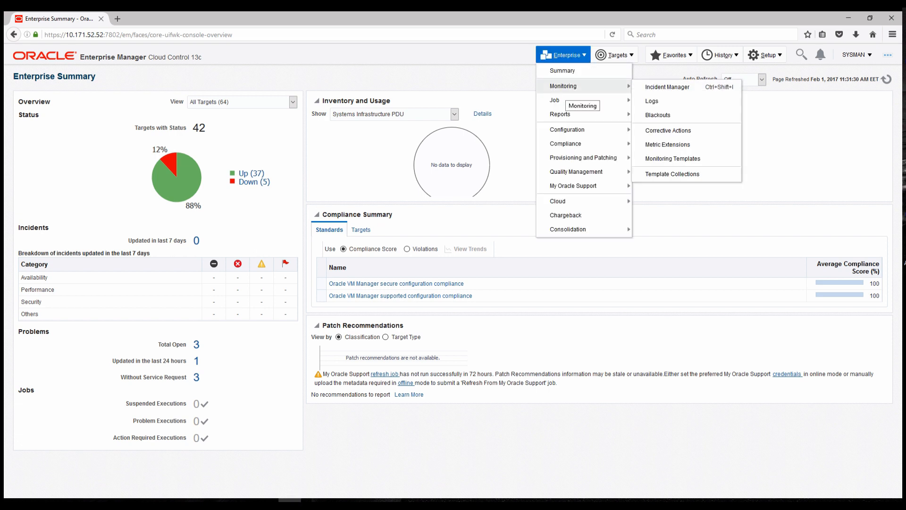
pyautogui.moveTo(583, 158)
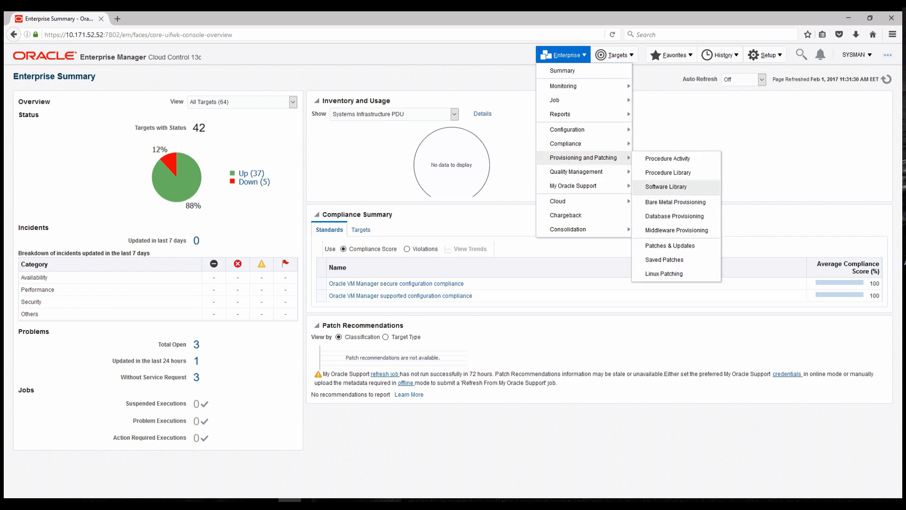
pyautogui.click(764, 55)
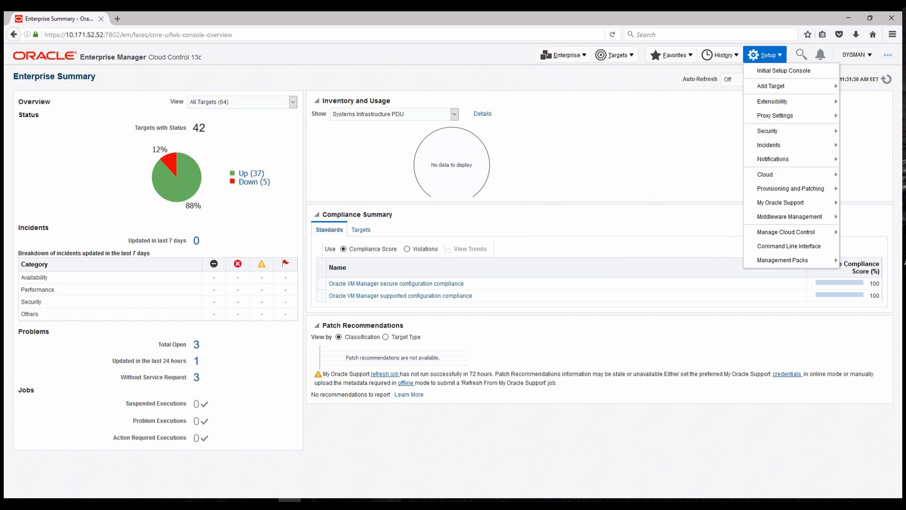
pyautogui.moveTo(774, 159)
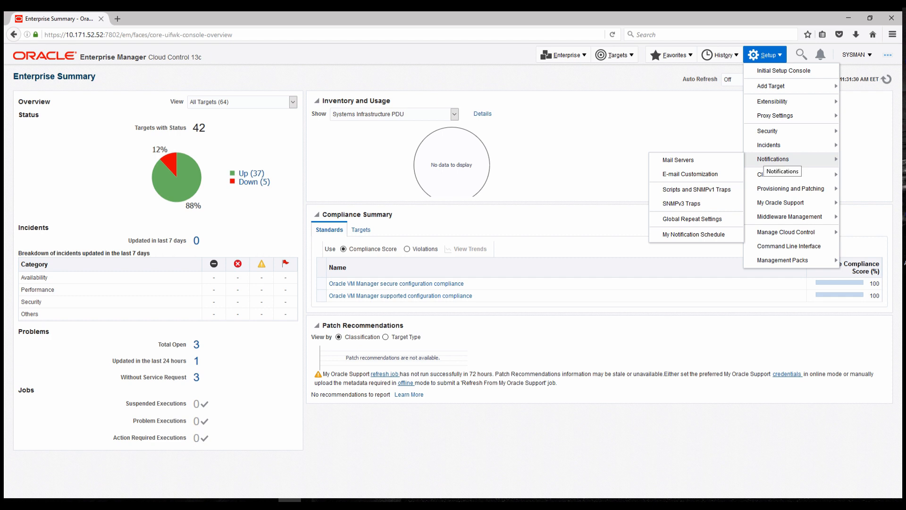
pyautogui.moveTo(790, 188)
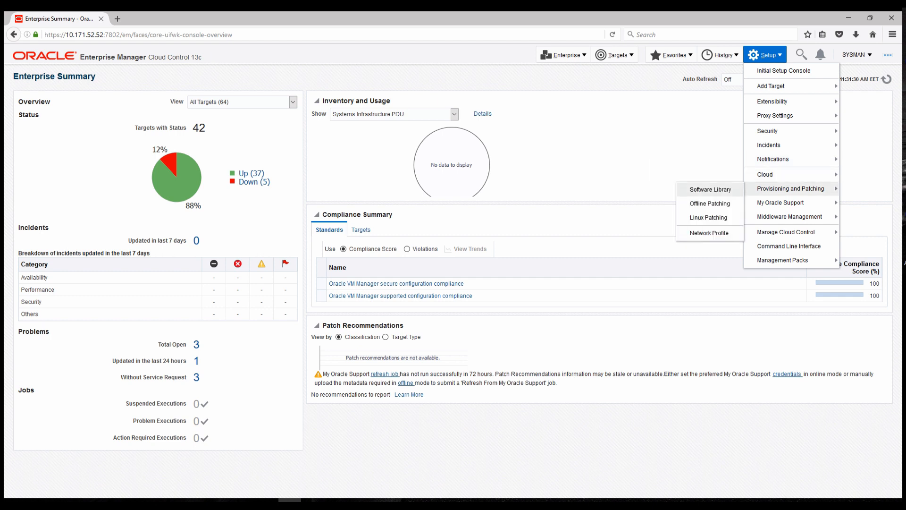
pyautogui.click(709, 217)
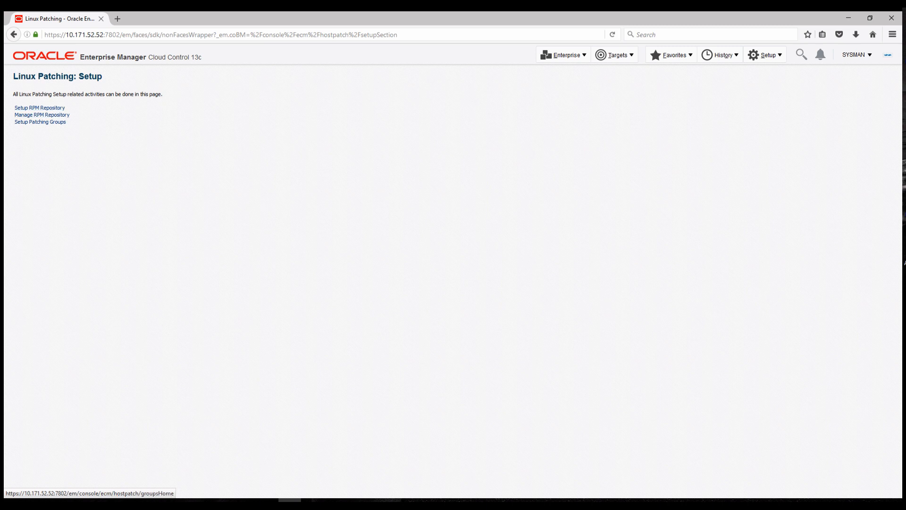
# Show the patching groups and examine the OL6 group's schedule, package repositories and member hosts
pyautogui.click(40, 122)
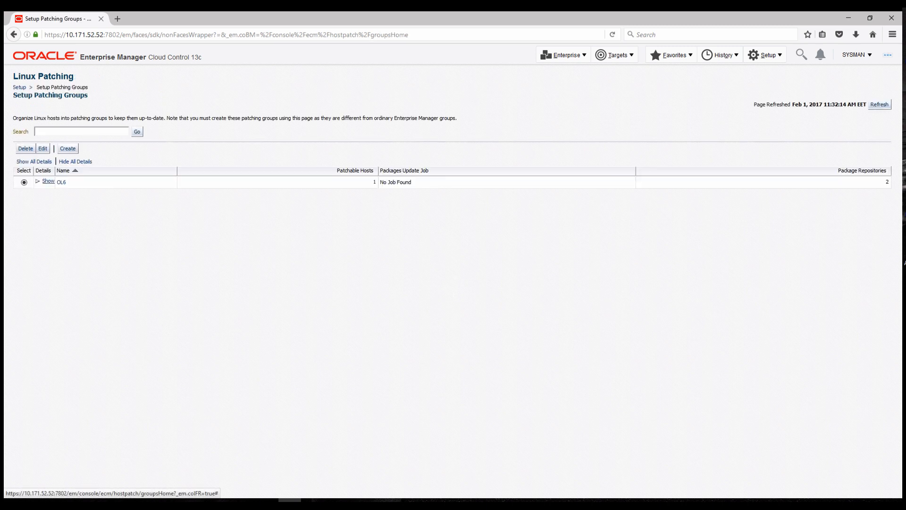
pyautogui.click(47, 182)
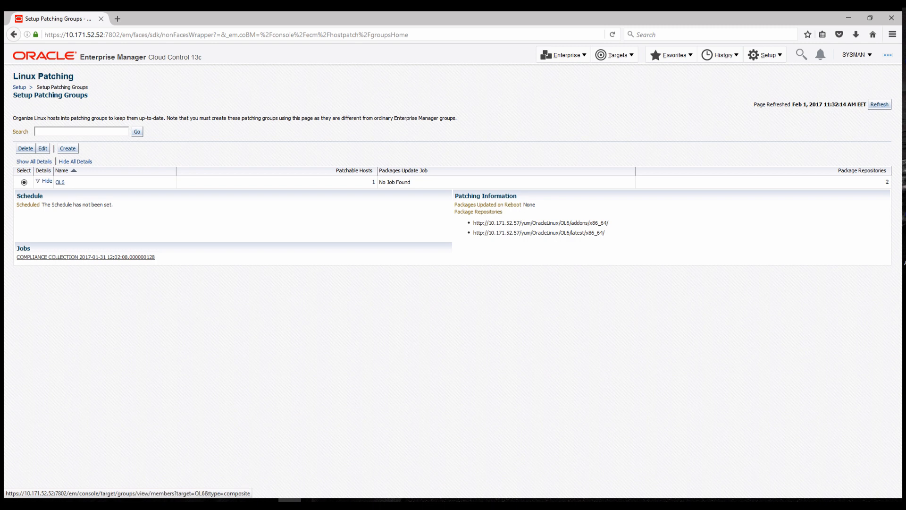
pyautogui.click(60, 182)
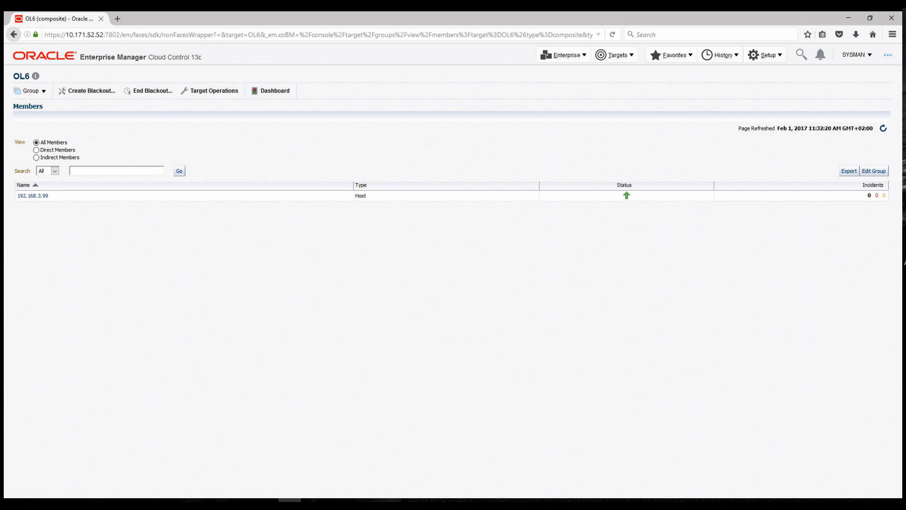
pyautogui.moveTo(50, 196); pyautogui.dragTo(17, 196)
pyautogui.click(34, 213)
# Return to the Linux Patching setup and check the OL6 latest channel's directory, package count and advisory count in the managed RPM repository
pyautogui.click(13, 34)
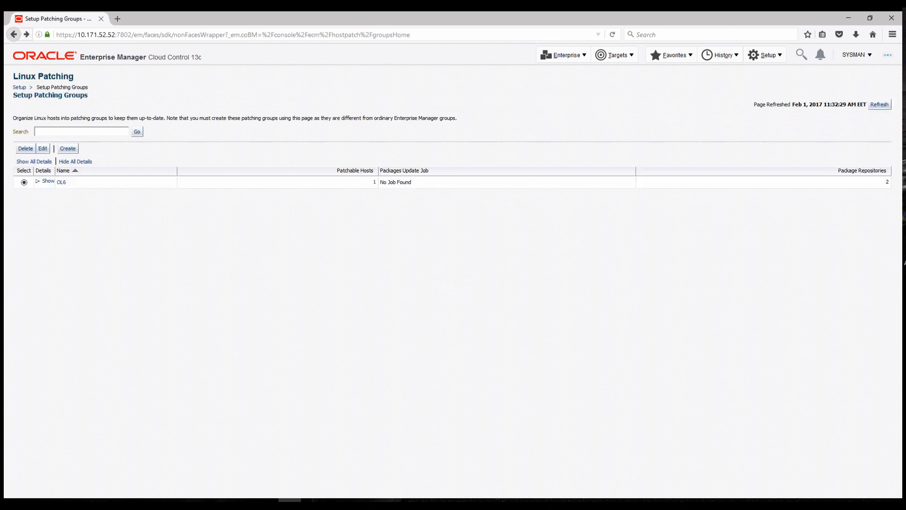
pyautogui.click(13, 34)
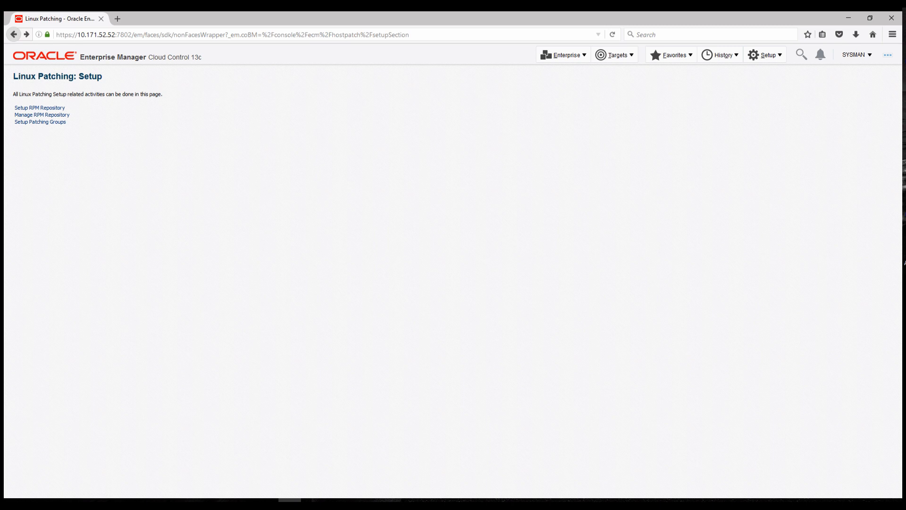
pyautogui.click(42, 115)
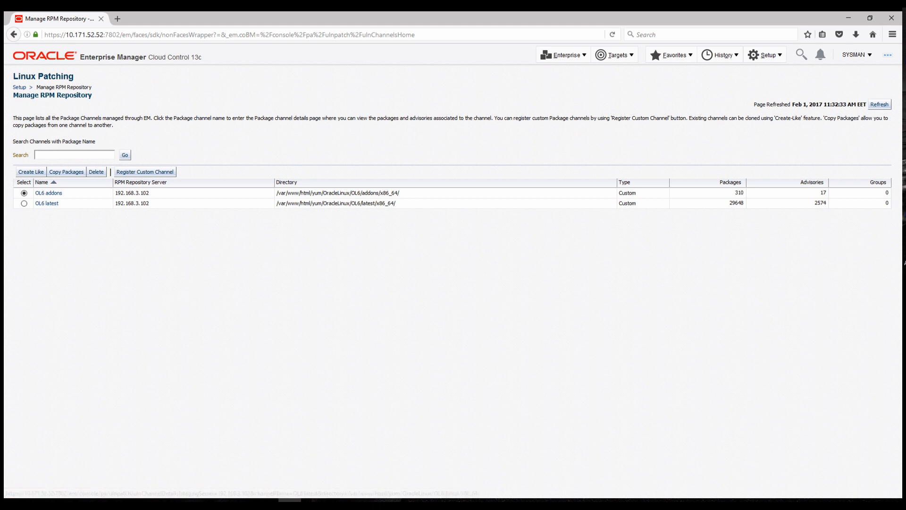
pyautogui.moveTo(396, 203); pyautogui.dragTo(350, 203)
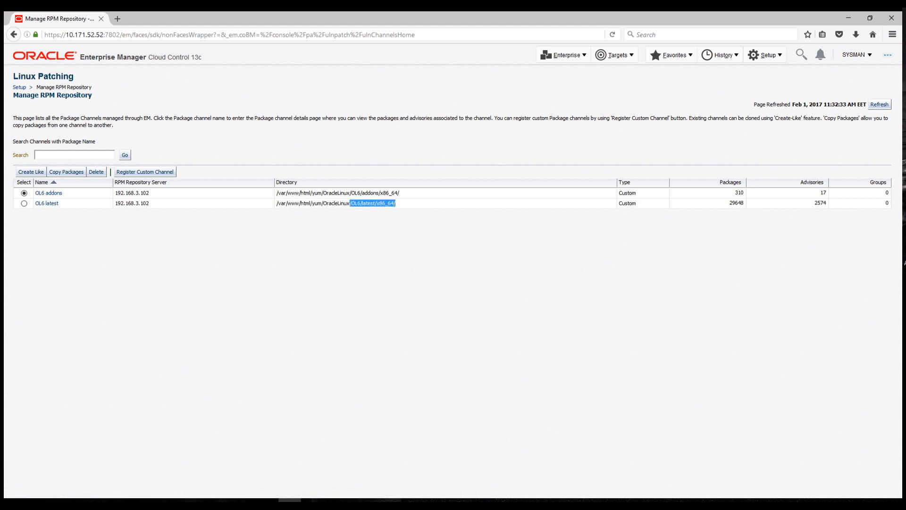
pyautogui.doubleClick(737, 203)
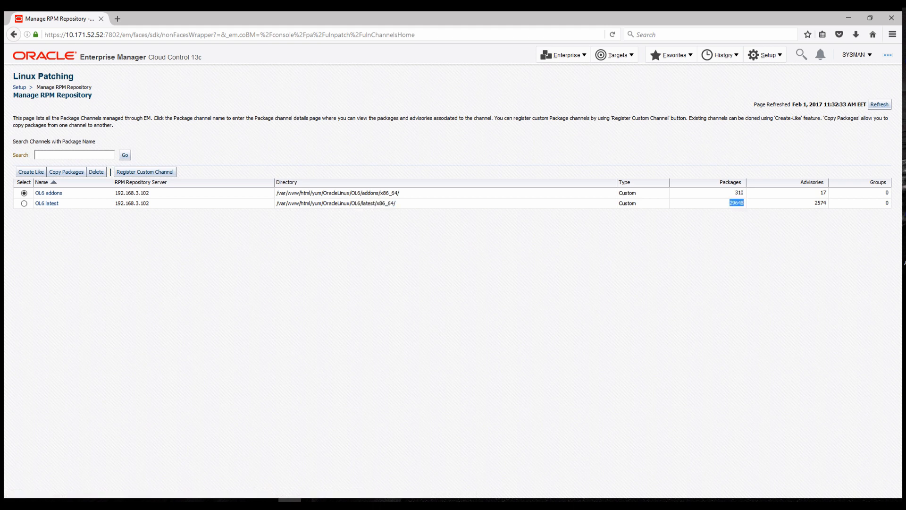
pyautogui.doubleClick(820, 203)
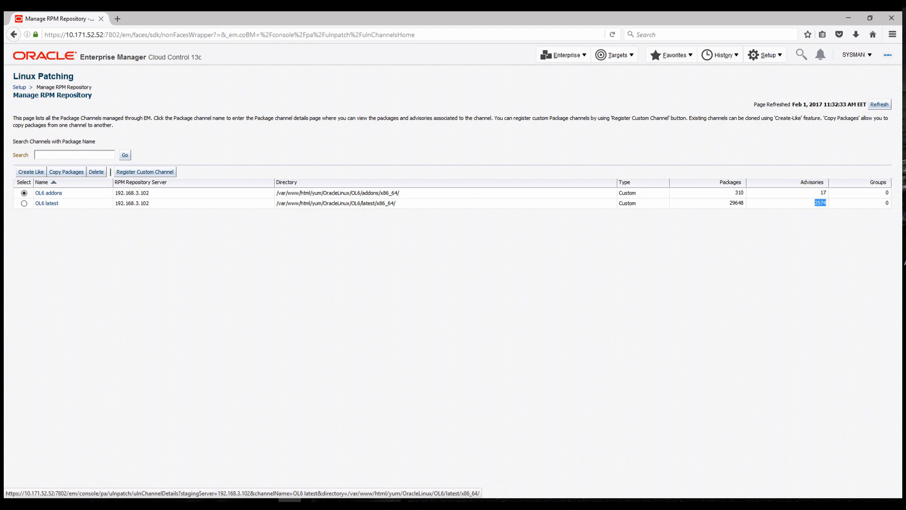
# Open the OL6 latest channel's details and search its packages for httpd
pyautogui.click(47, 203)
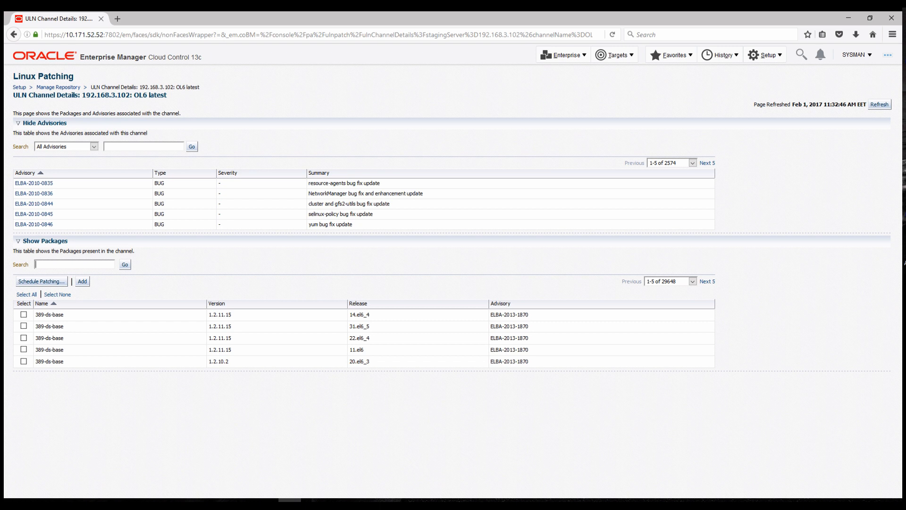
pyautogui.write('httpd')
pyautogui.press('Return')
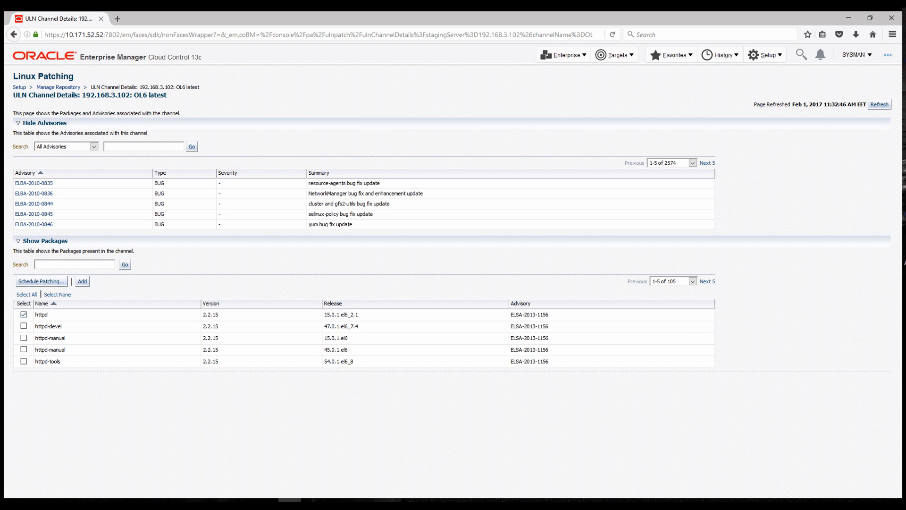
# Schedule patching from the preset package repository, selecting only httpd 2.2.15 release 15.0.1.el6_2.1 and turning off the patch timeout
pyautogui.click(41, 281)
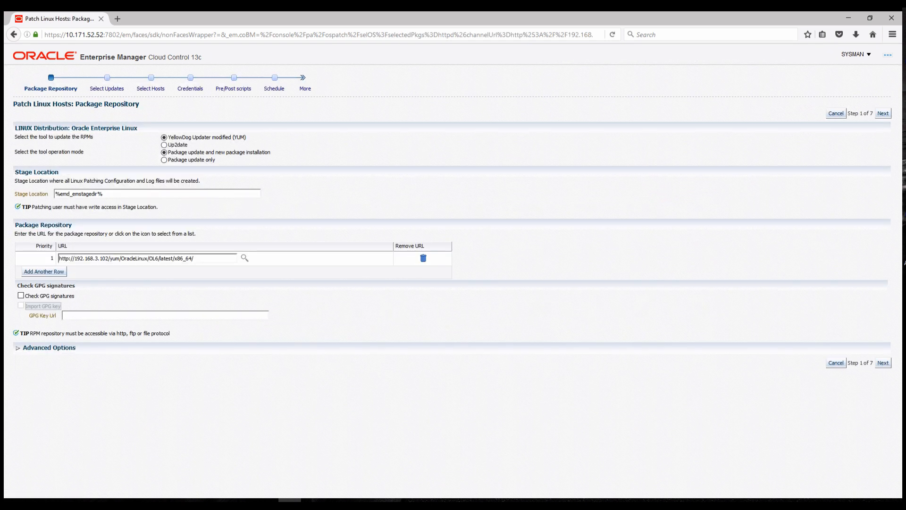
pyautogui.click(883, 113)
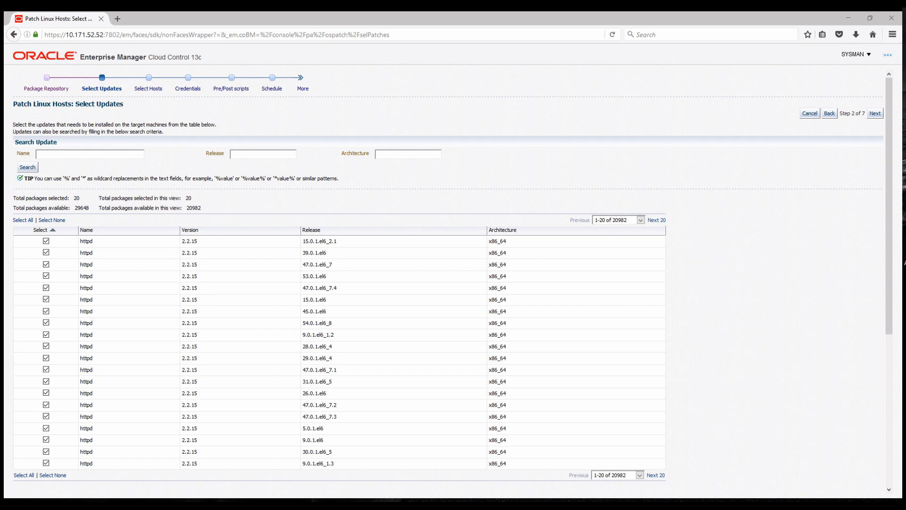
pyautogui.click(52, 220)
pyautogui.click(46, 242)
pyautogui.scroll(-5, 448, 283)
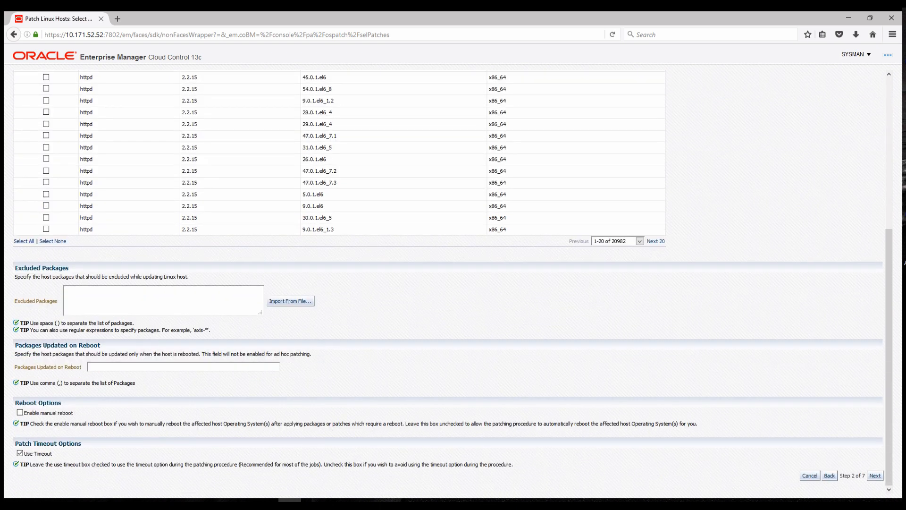
pyautogui.click(20, 452)
pyautogui.click(875, 476)
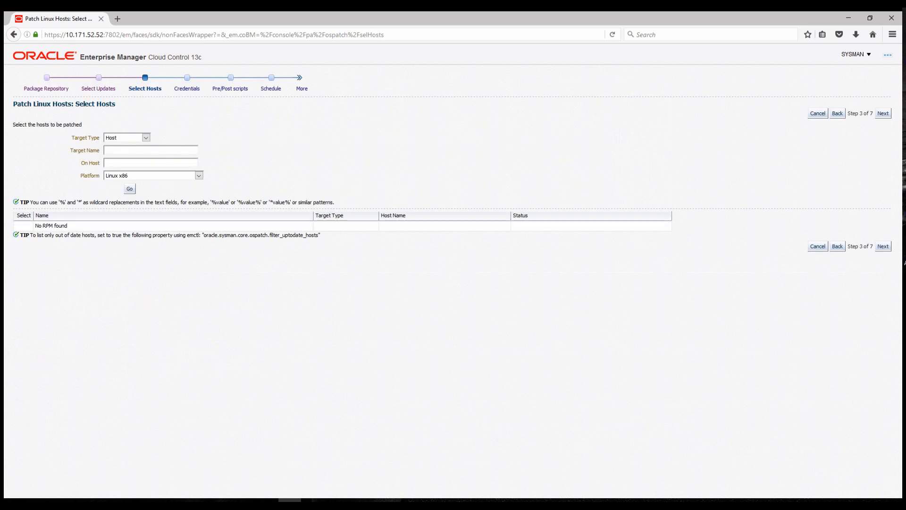
# Choose Patching Group as the target type and select host 192.168.3.99 in the OL6 group for patching
pyautogui.click(146, 138)
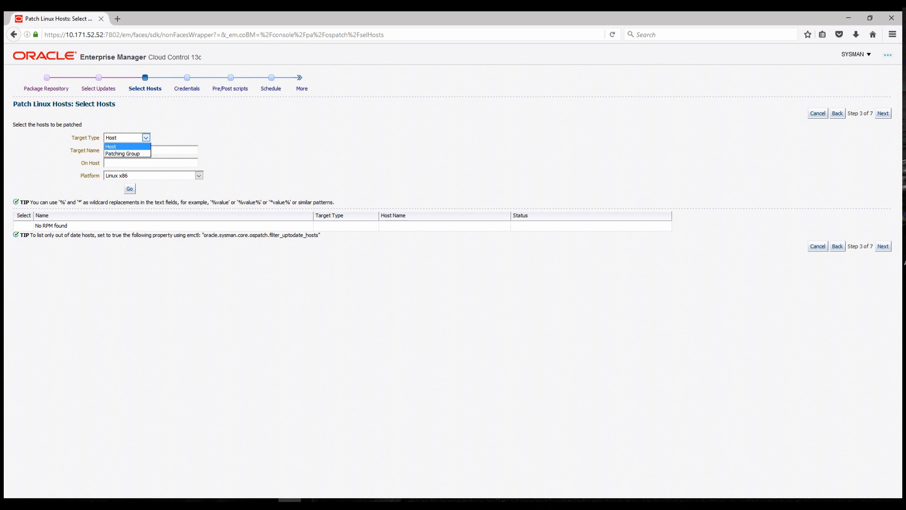
pyautogui.click(124, 153)
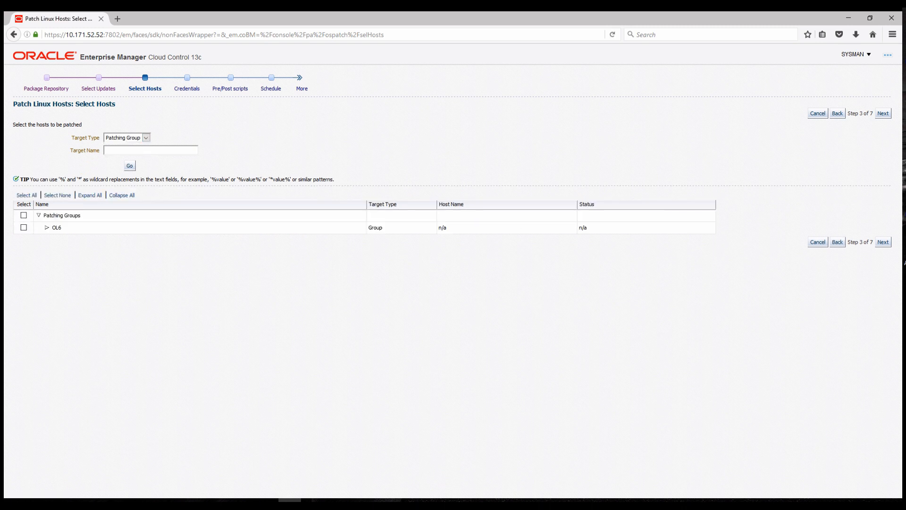
pyautogui.click(46, 227)
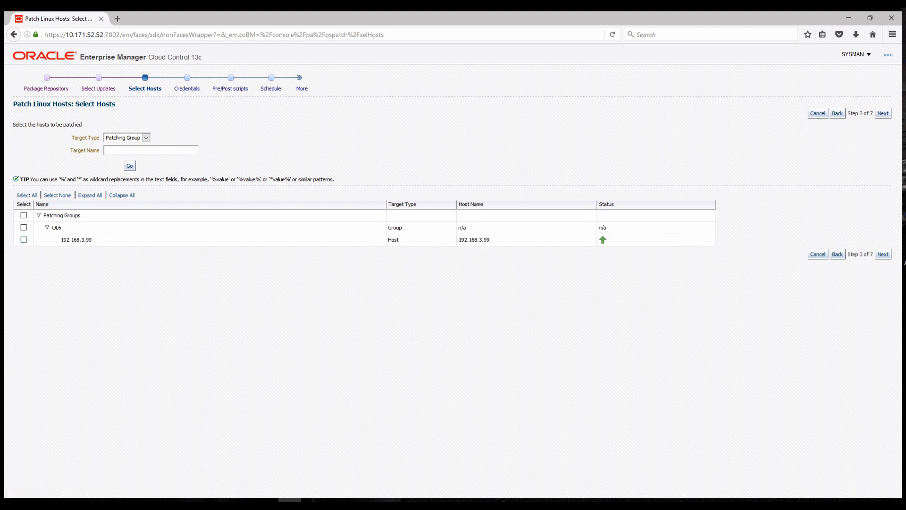
pyautogui.click(23, 240)
pyautogui.click(883, 254)
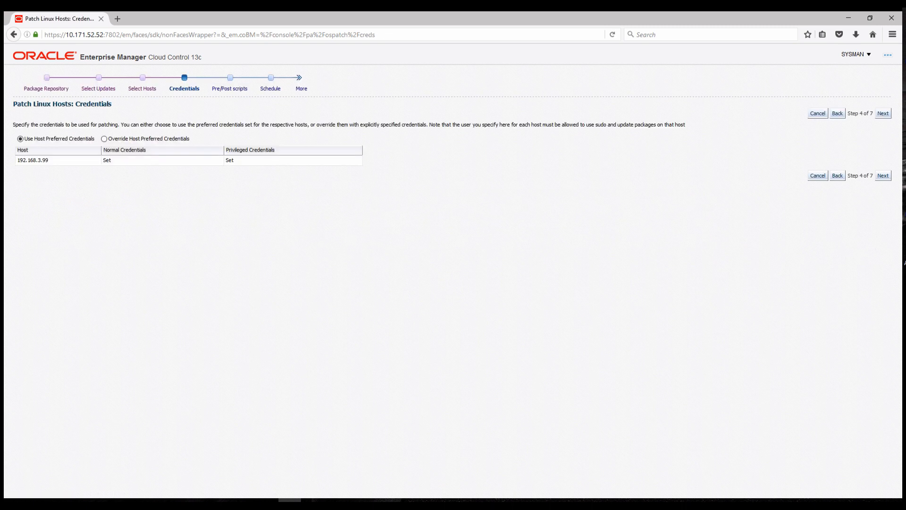
# Keep the host preferred credentials, no pre- or post-patching scripts and a one-time immediate schedule, and submit the patching job
pyautogui.click(883, 175)
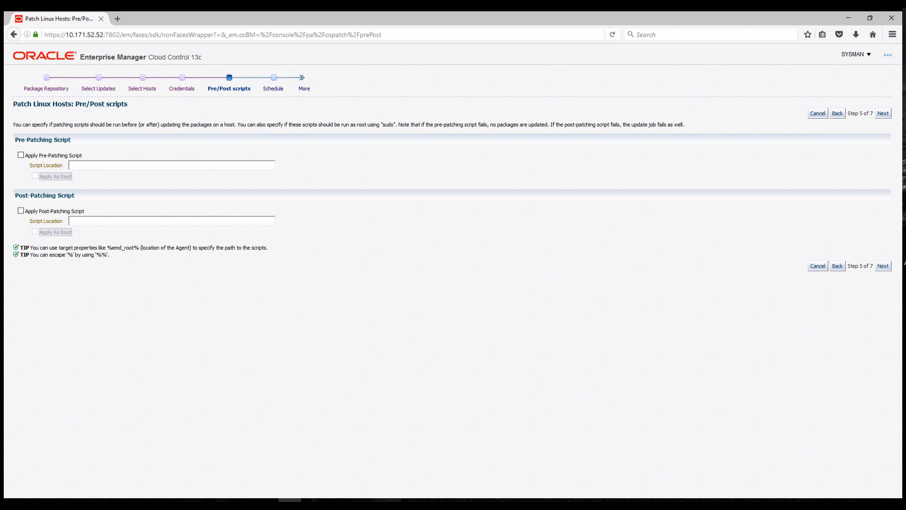
pyautogui.click(883, 265)
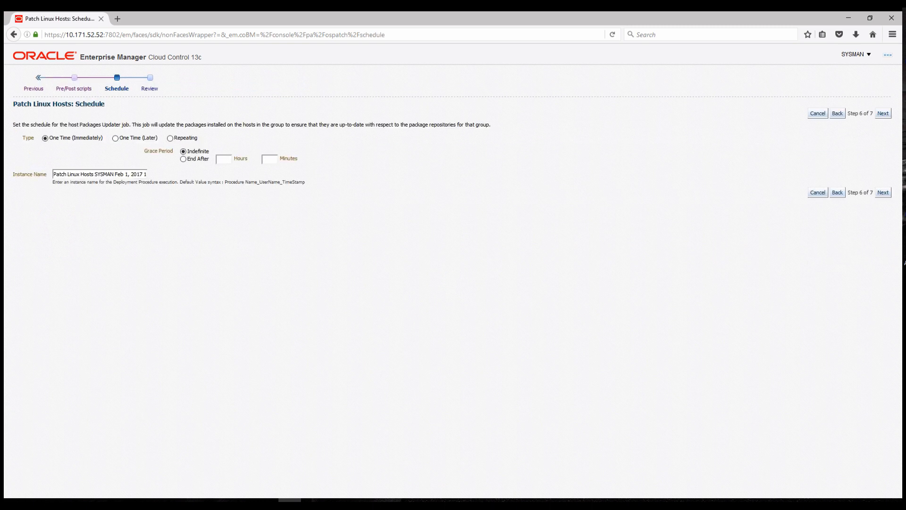
pyautogui.click(883, 193)
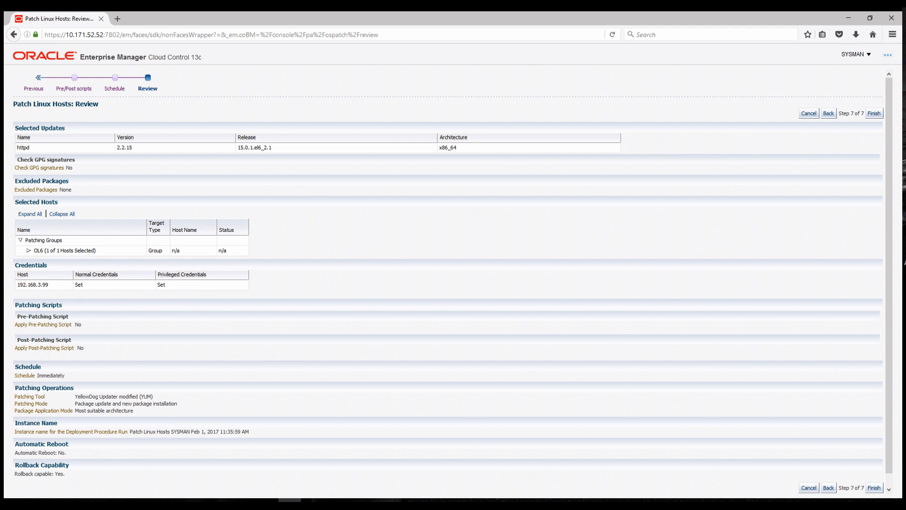
pyautogui.click(874, 113)
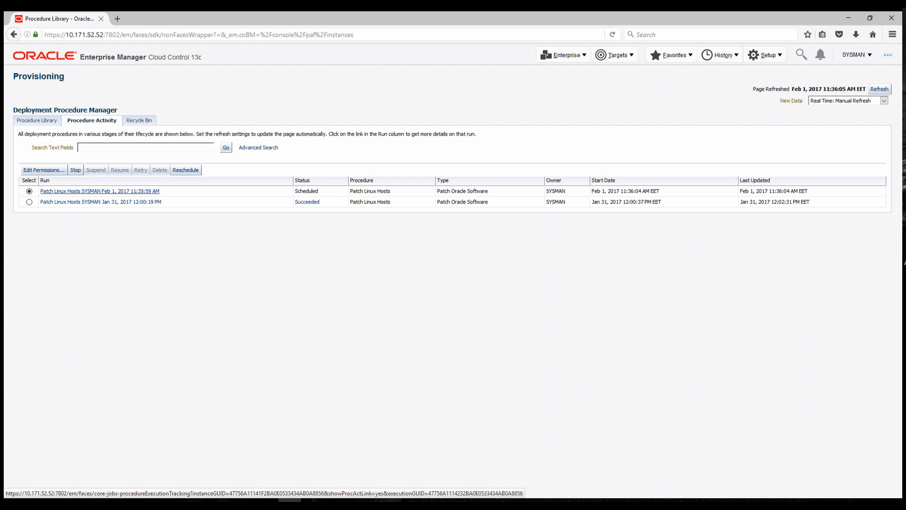
# Open the newly submitted Patch Linux Hosts run and show the details of its Configure And Update Host step
pyautogui.click(99, 191)
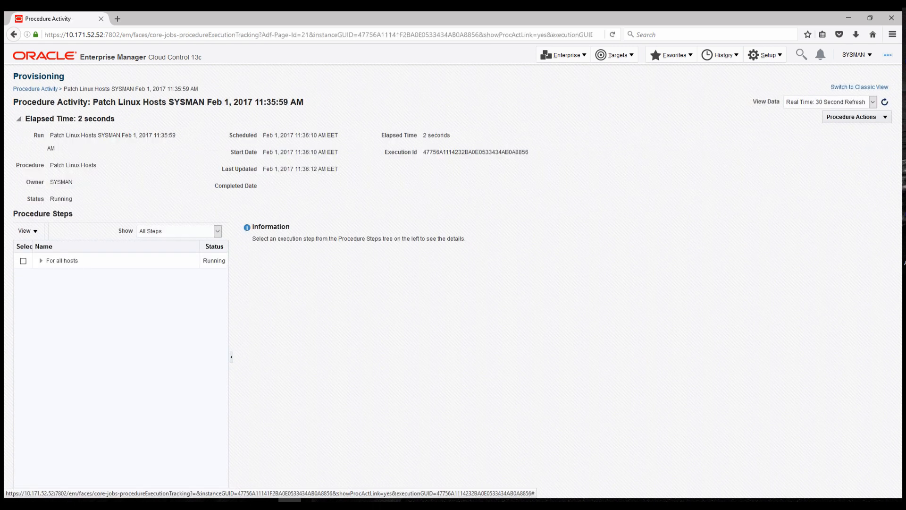
pyautogui.click(41, 261)
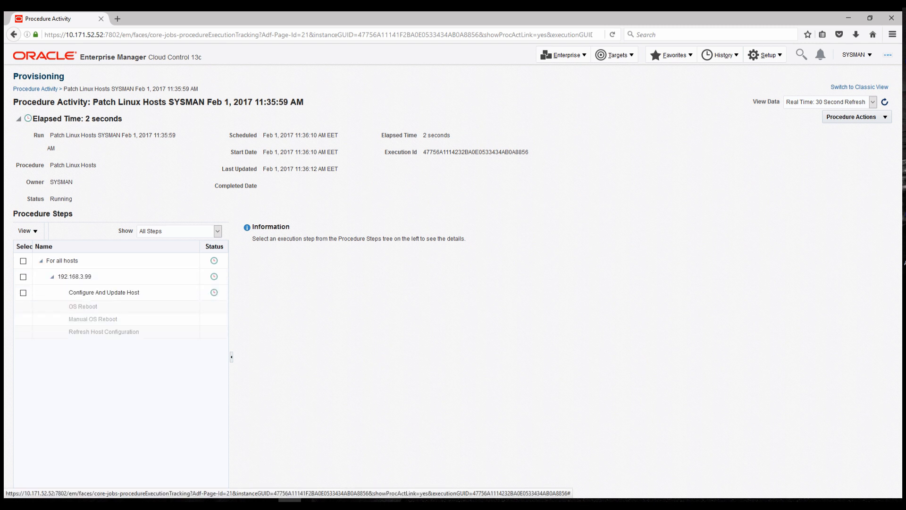
pyautogui.click(23, 293)
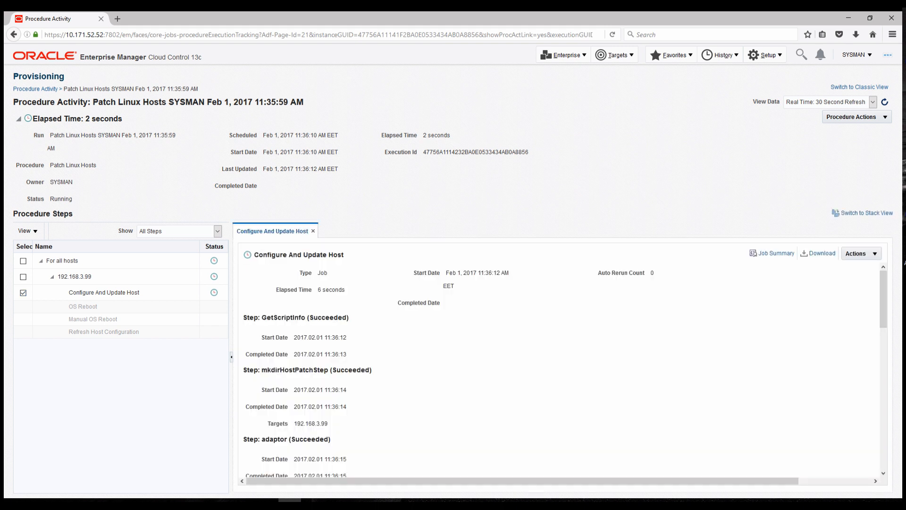
# Switch to the patch host's root terminal, move its window above the job details, and run ifconfig to check its IP address
pyautogui.hotkey('alt', 'Tab')
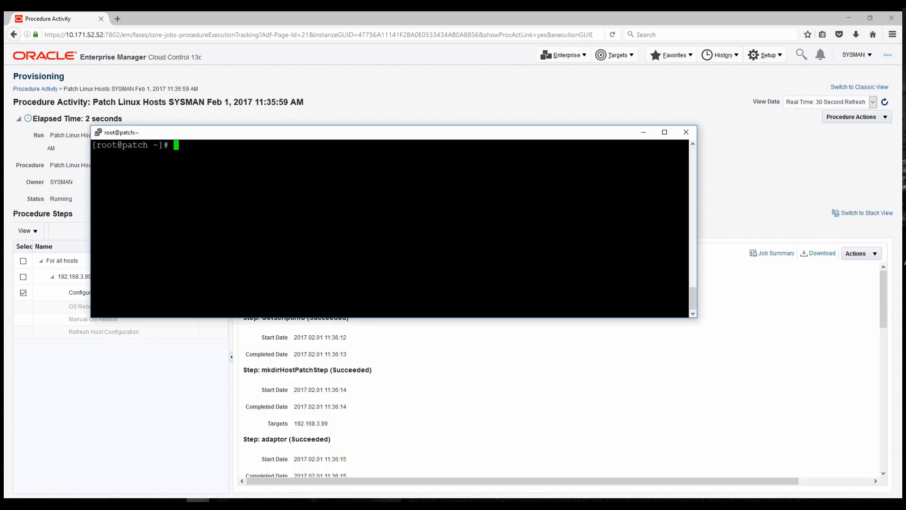
pyautogui.moveTo(393, 132); pyautogui.dragTo(402, 32)
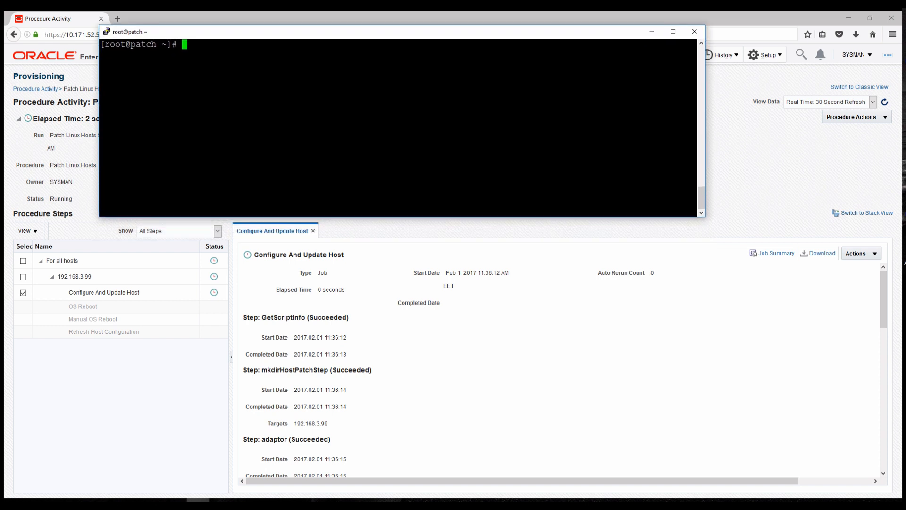
pyautogui.write('ifconfig')
pyautogui.press('Return')
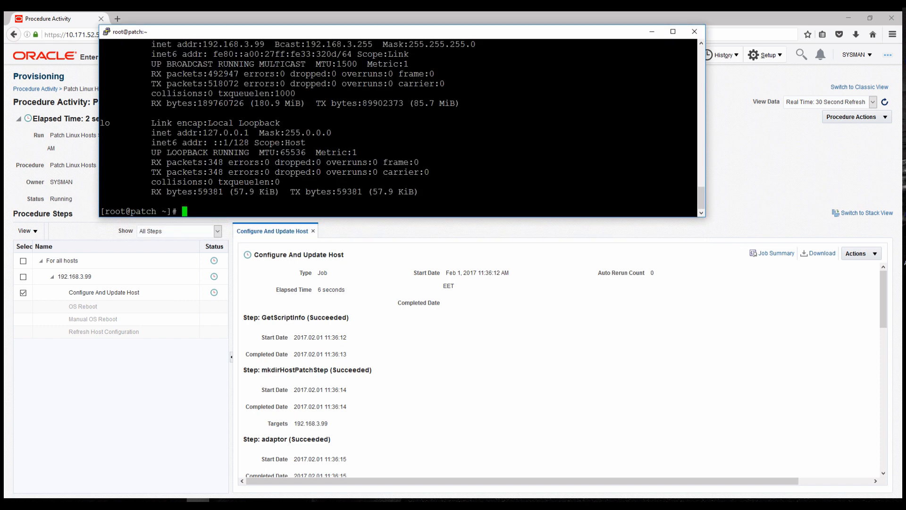
# Follow the patch host's system log with tail -f /var/log/messages, and stop it after reading the yum entries
pyautogui.write('tail -f /var/log/messages')
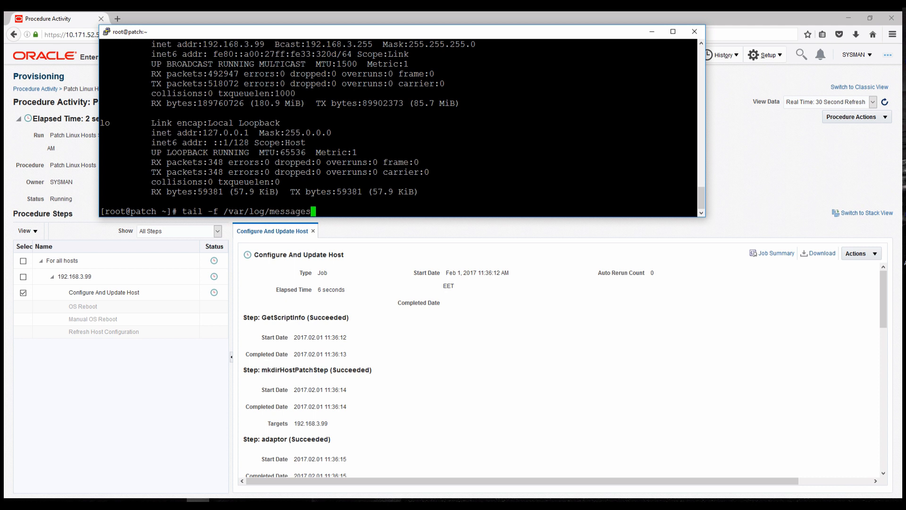
pyautogui.press('Return')
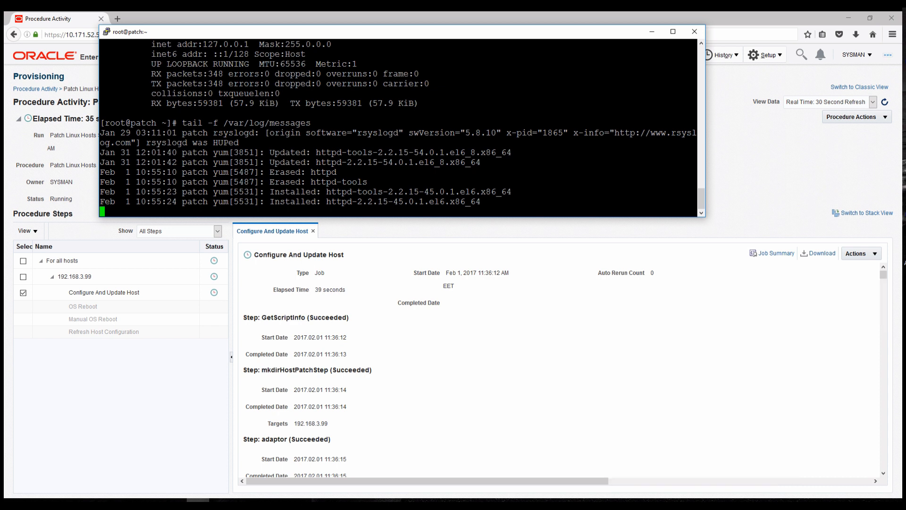
pyautogui.hotkey('ctrl', 'c')
# List the installed httpd packages with rpm -qa|grep httpd, and return to the procedure activity in the browser
pyautogui.write('rpm -qa')
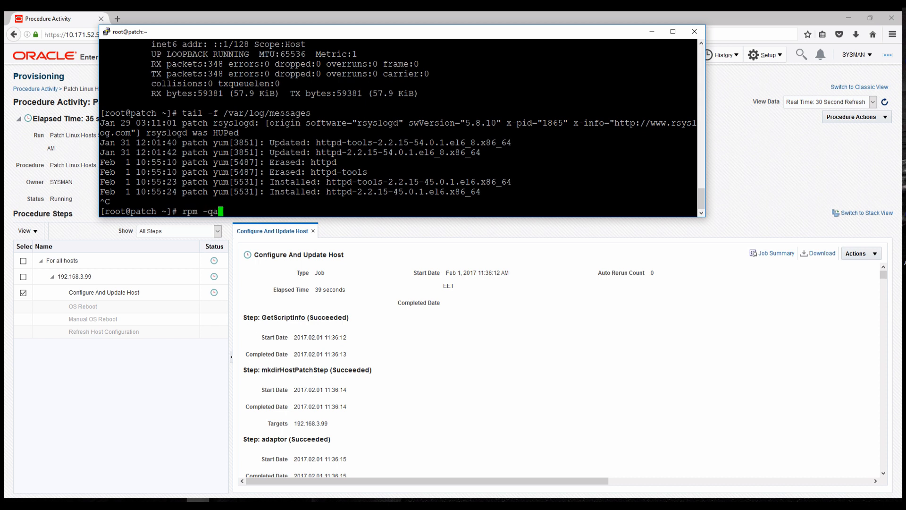
pyautogui.write('|grep httpd')
pyautogui.press('Return')
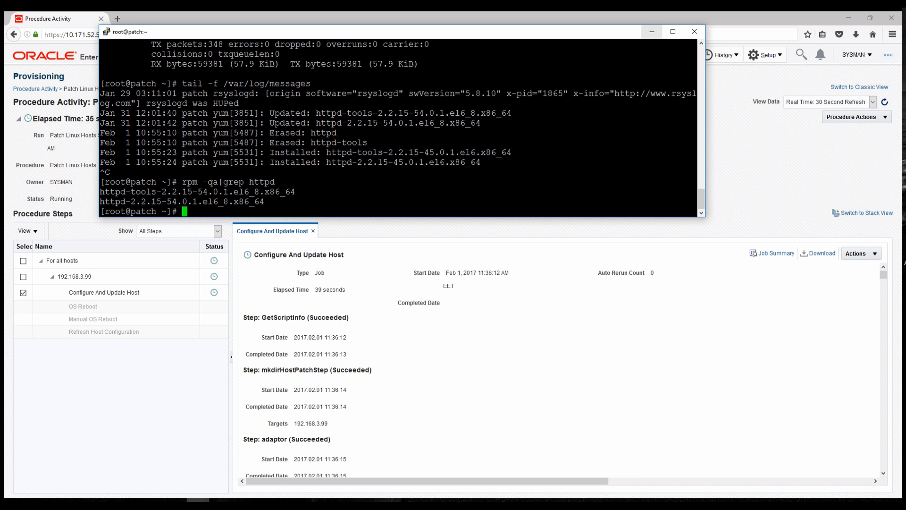
pyautogui.click(651, 32)
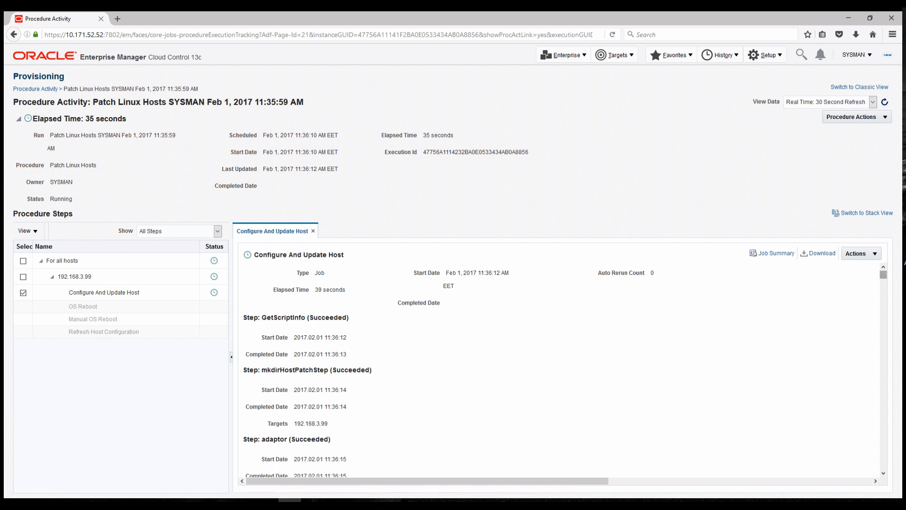
# Examine the end of the Configure And Update Host log for the yum transaction, updated packages and final status
pyautogui.moveTo(883, 274); pyautogui.dragTo(883, 465)
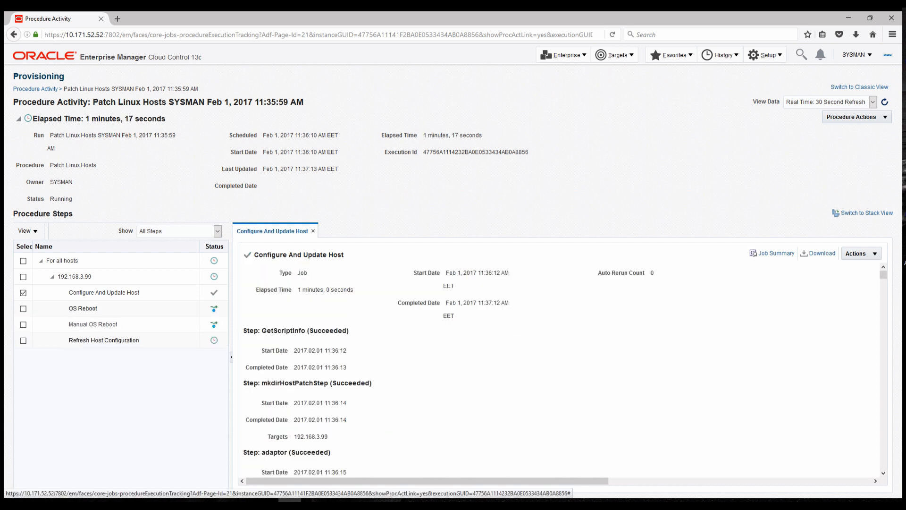
pyautogui.moveTo(883, 275); pyautogui.dragTo(883, 463)
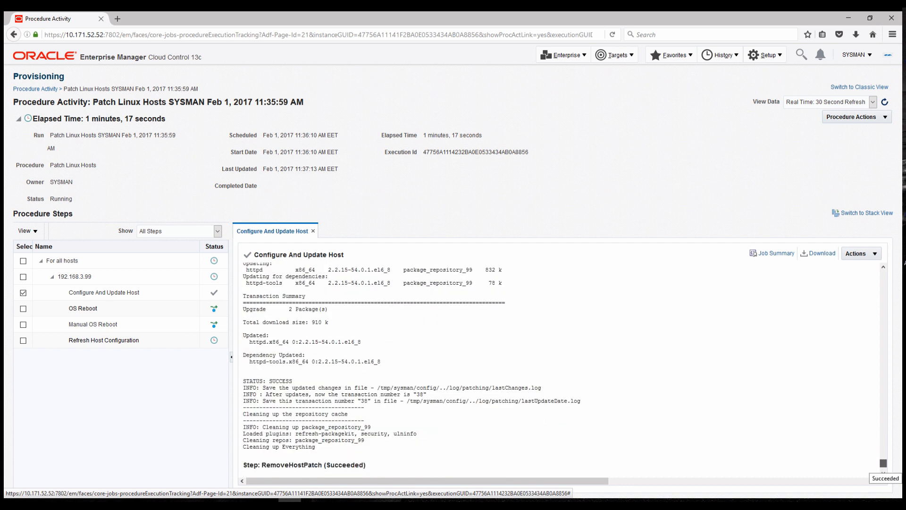
pyautogui.moveTo(883, 463); pyautogui.dragTo(883, 461)
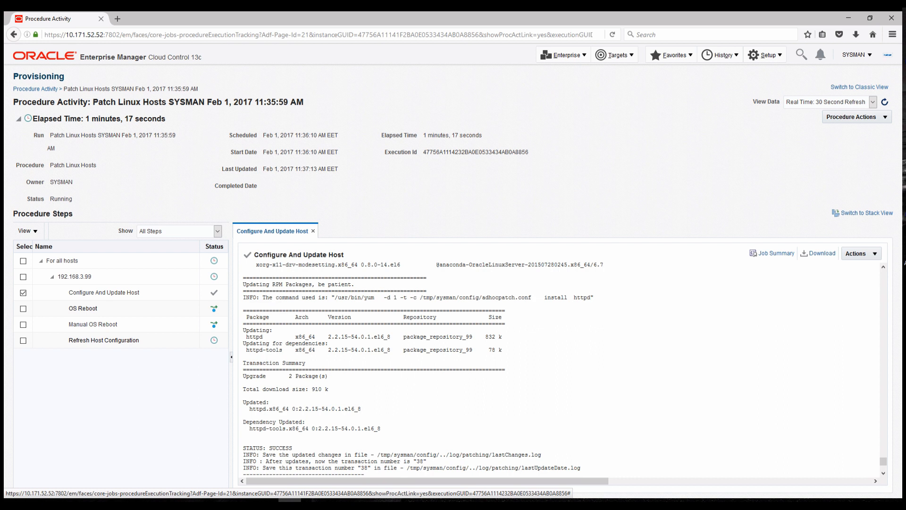
pyautogui.moveTo(243, 316); pyautogui.dragTo(293, 448)
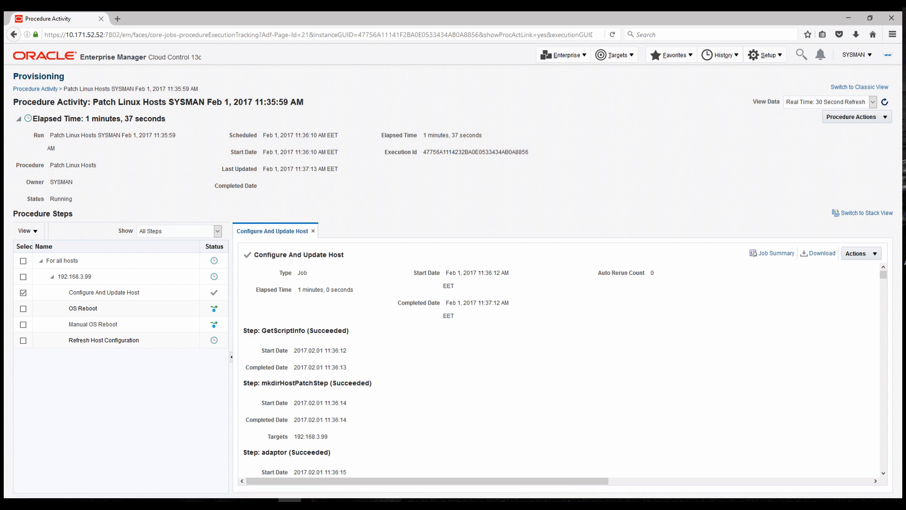
# Set the procedure activity's data view to Real Time: Manual Refresh and check the run's overall status
pyautogui.click(873, 102)
pyautogui.click(831, 113)
pyautogui.click(872, 102)
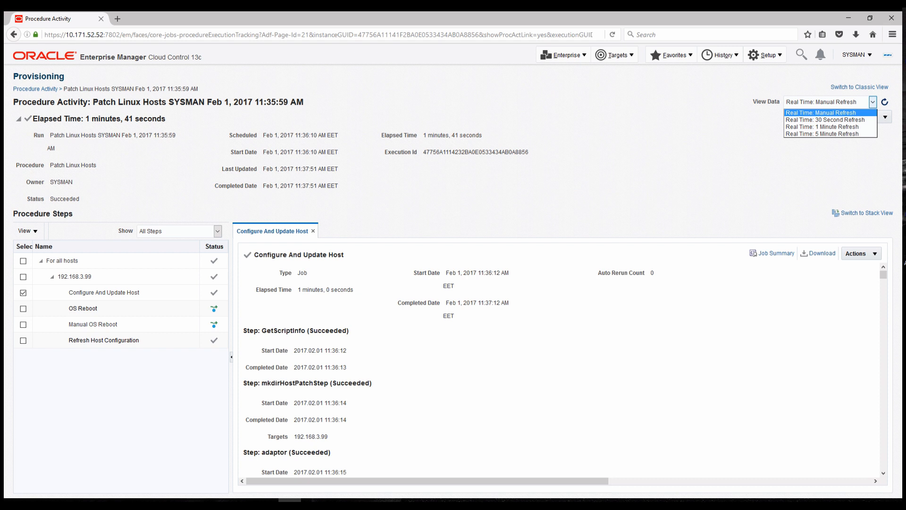
pyautogui.doubleClick(65, 199)
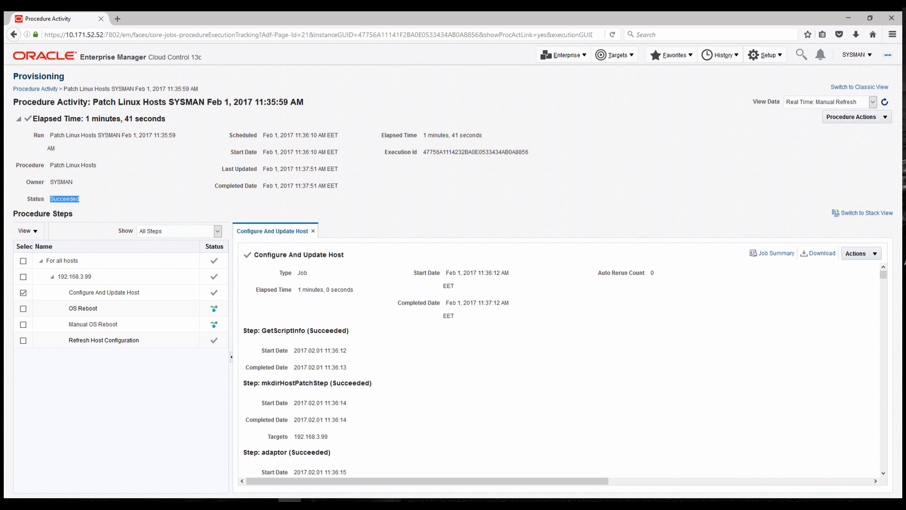